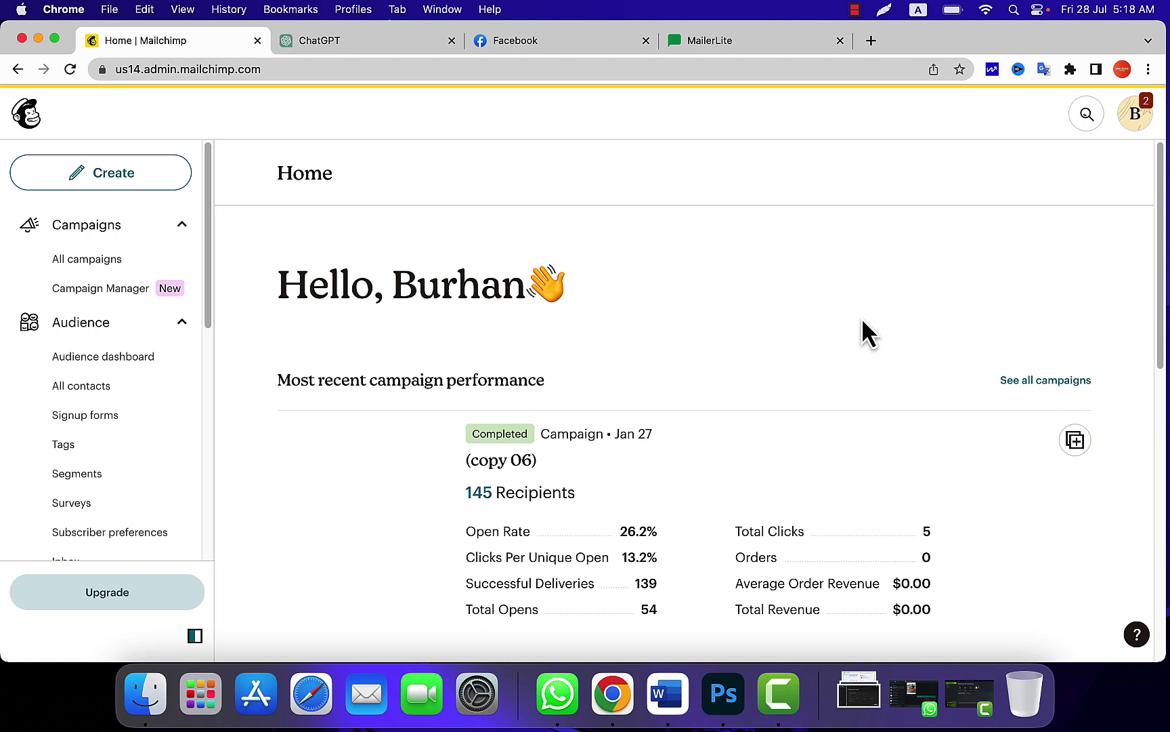
Step: Scroll the left sidebar down and go to Content > Creative Assistant
{"action": "scroll", "coordinate": [795, 298], "scroll_direction": "down", "scroll_amount": 1}
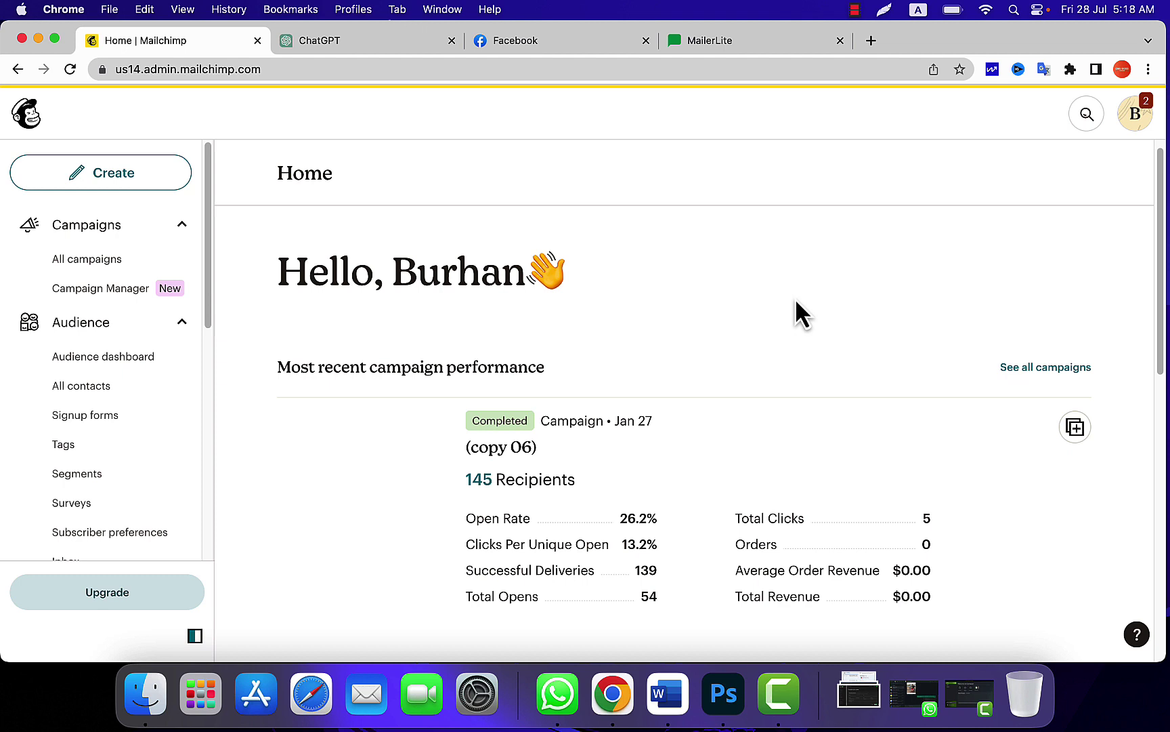
{"action": "scroll", "coordinate": [81, 409], "scroll_direction": "down", "scroll_amount": 10}
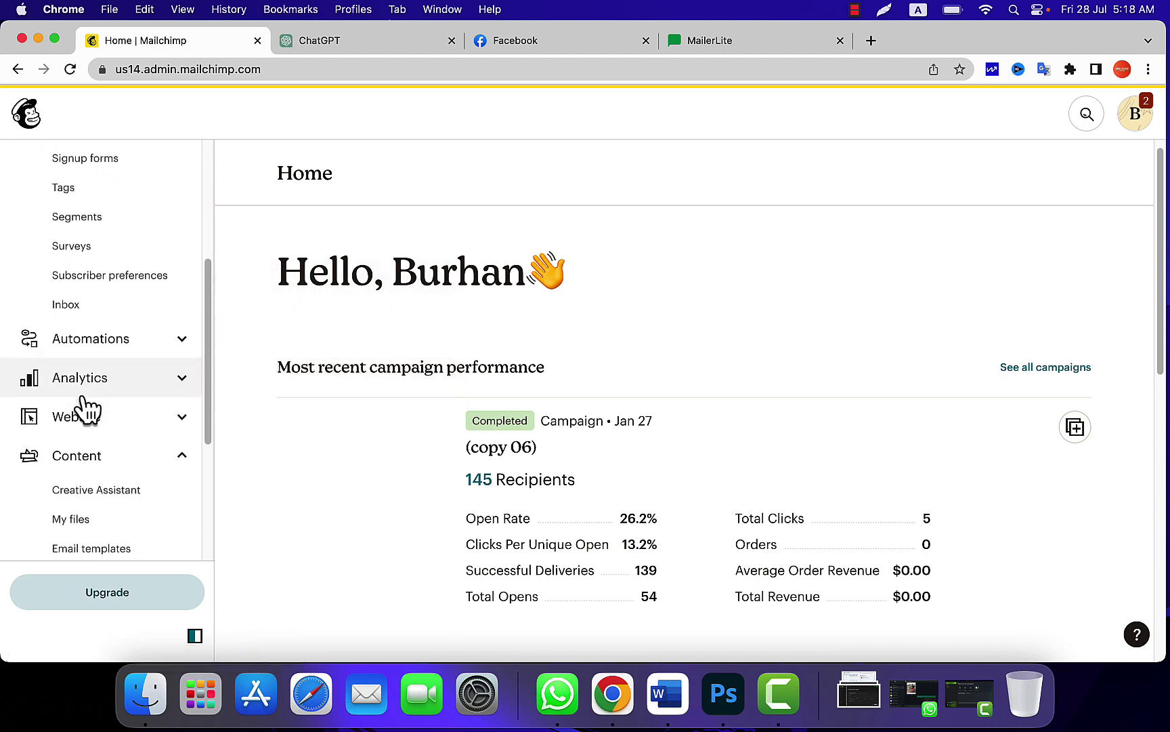
{"action": "left_click", "coordinate": [85, 350]}
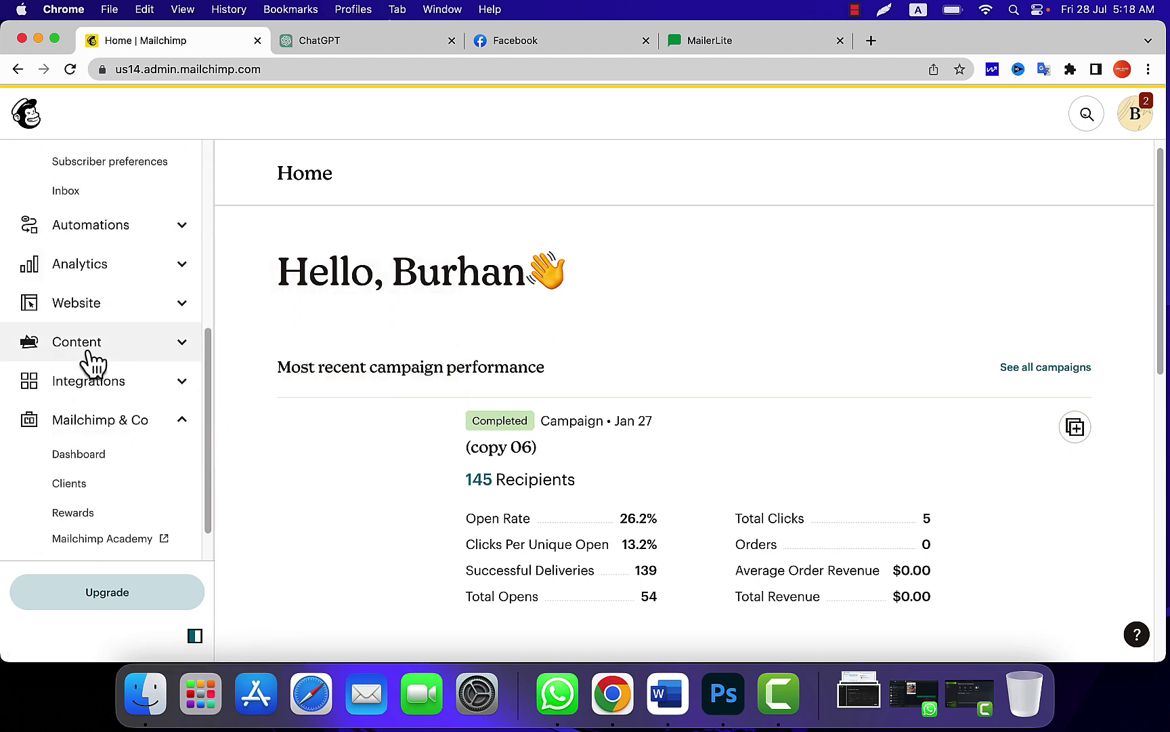
Step: Open the saved Email templates list from the sidebar
{"action": "left_click", "coordinate": [92, 436]}
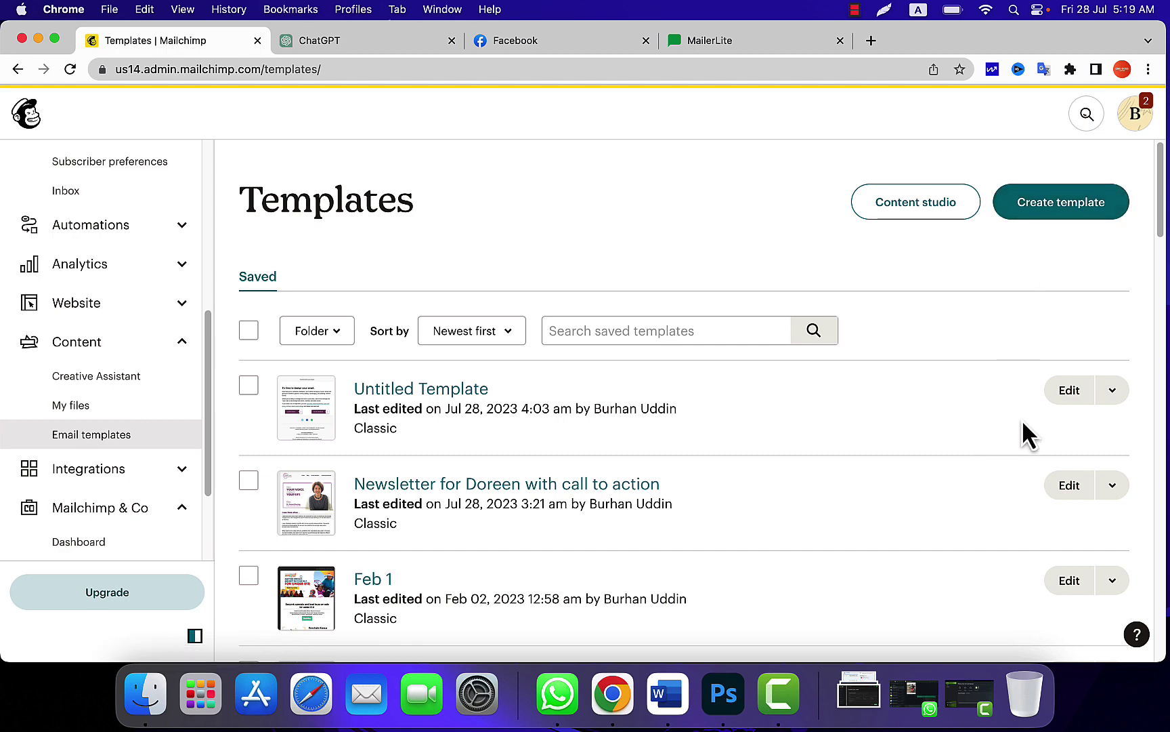
Step: Open Untitled Template and preview its Mobile version down to the stacked buttons
{"action": "left_click", "coordinate": [1057, 409]}
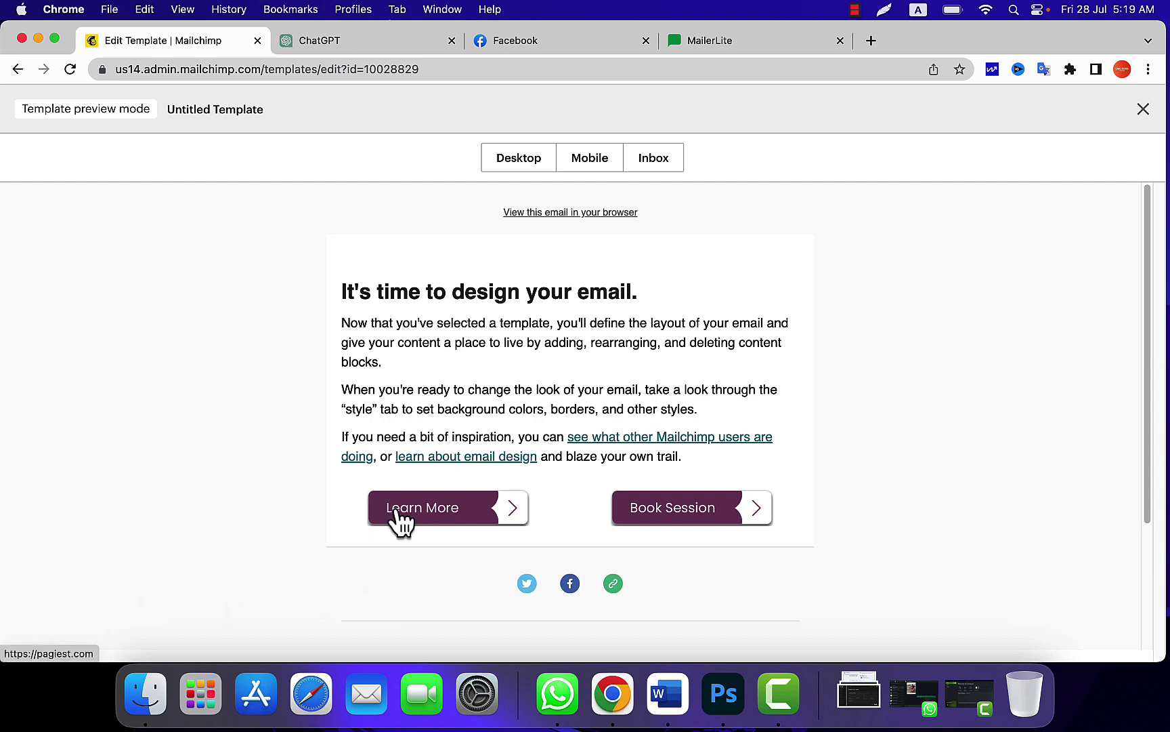
{"action": "left_click", "coordinate": [591, 159]}
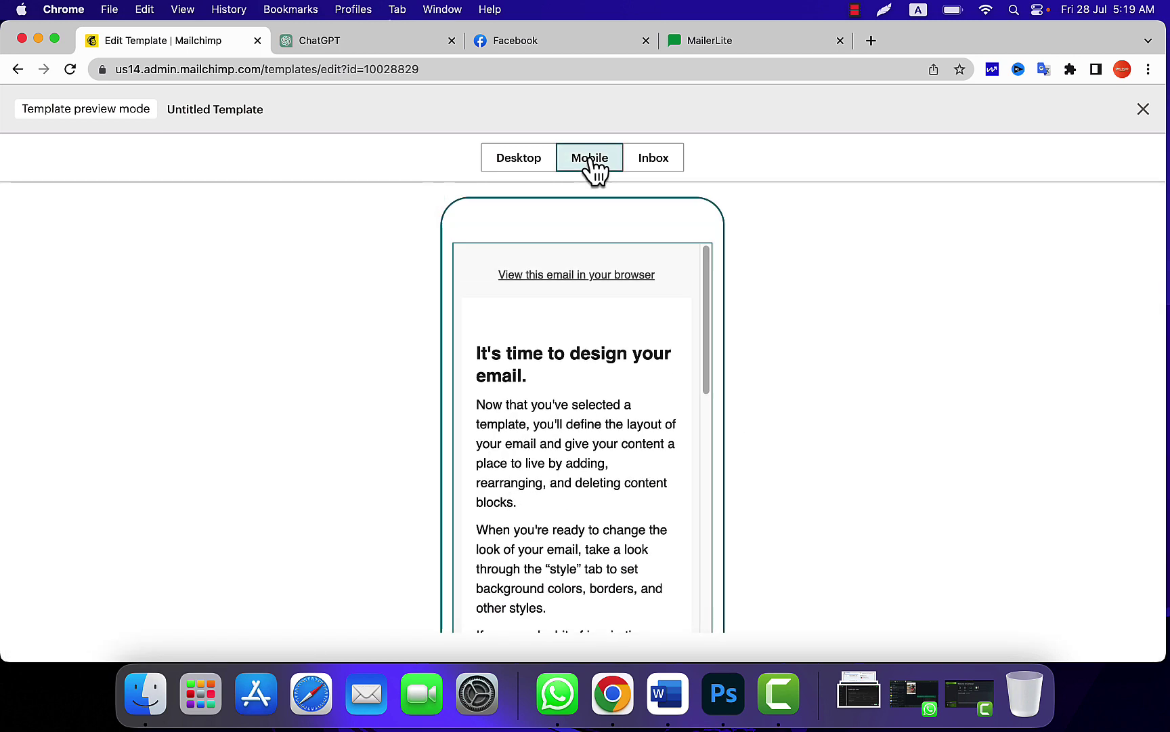
{"action": "scroll", "coordinate": [574, 384], "scroll_direction": "down", "scroll_amount": 5}
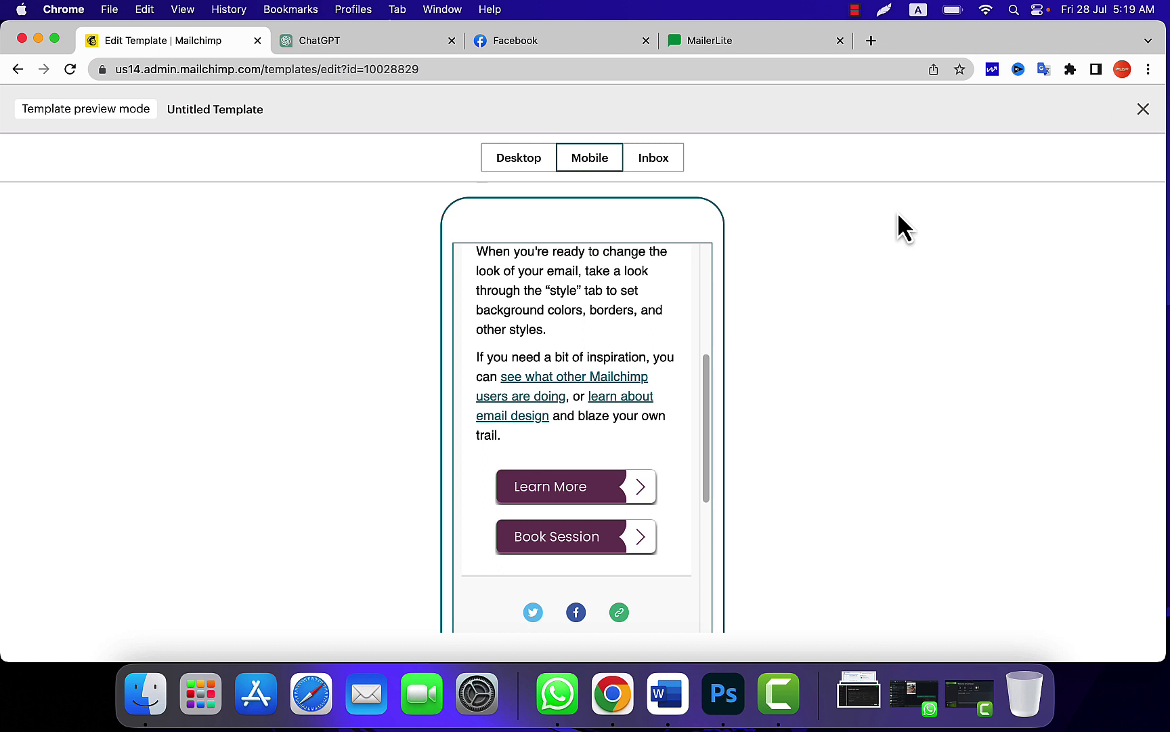
Step: Leave the preview and add a new Text block above the Learn More and Book Session buttons
{"action": "left_click", "coordinate": [1145, 110]}
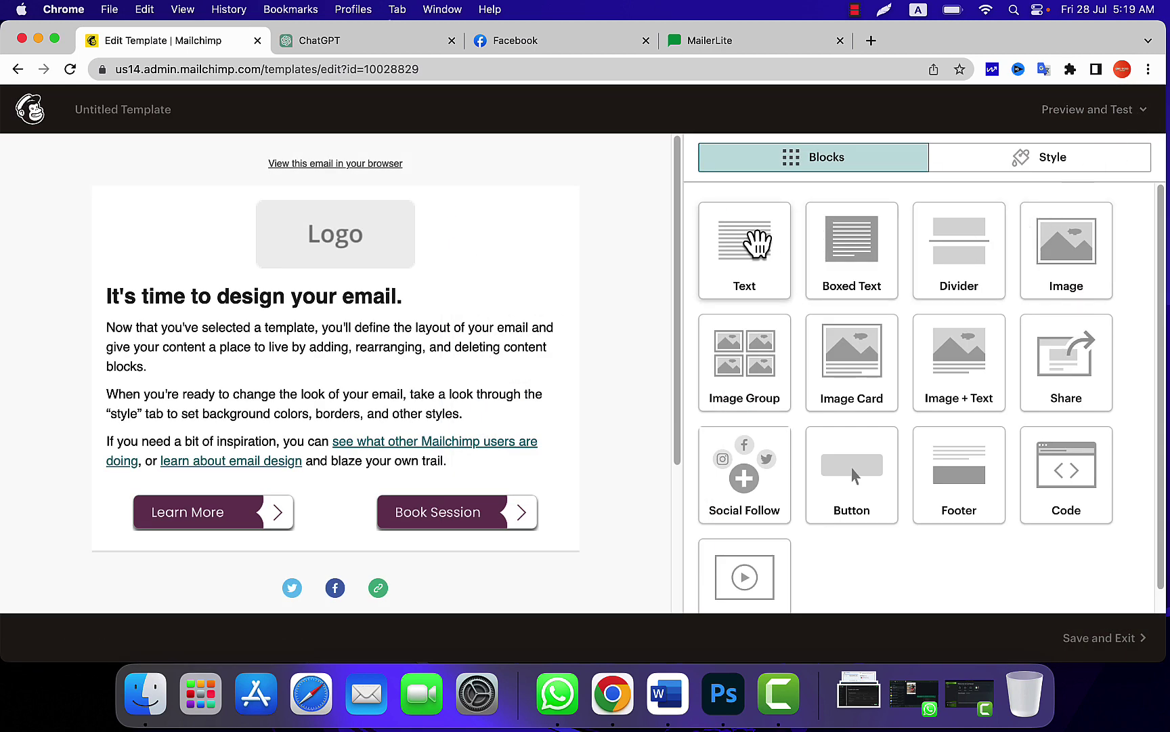
{"action": "left_click_drag", "start_coordinate": [746, 241], "coordinate": [504, 491]}
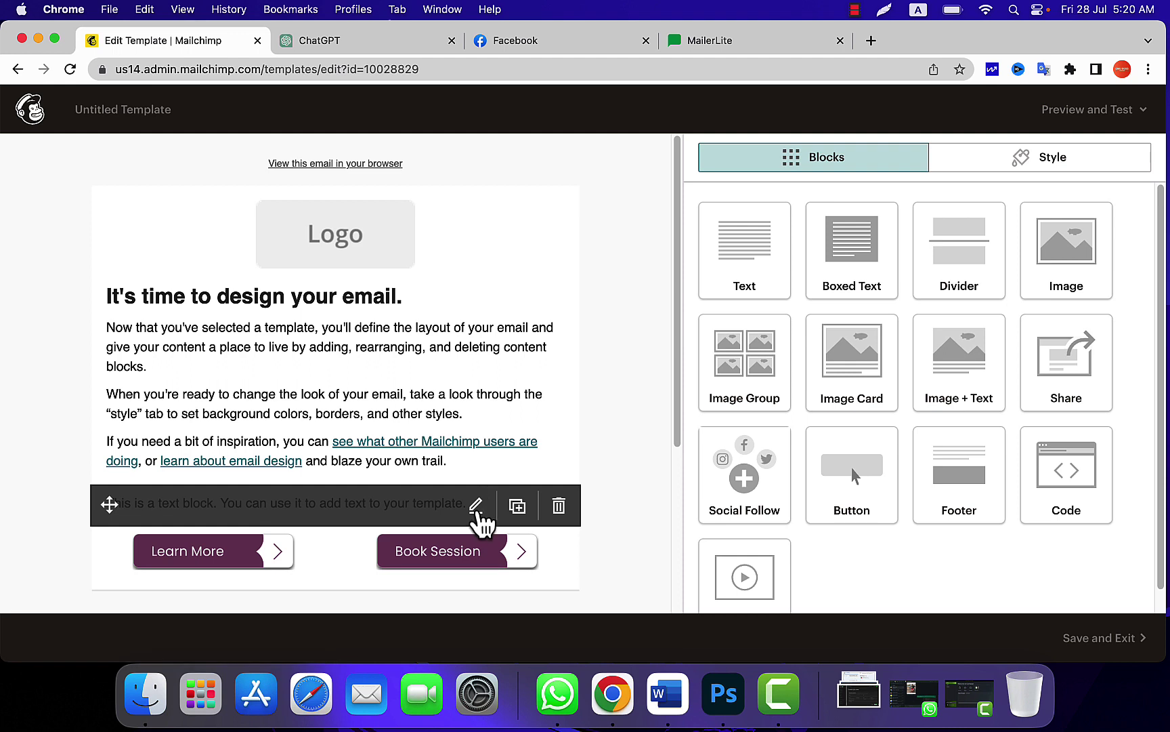
{"action": "left_click", "coordinate": [556, 501]}
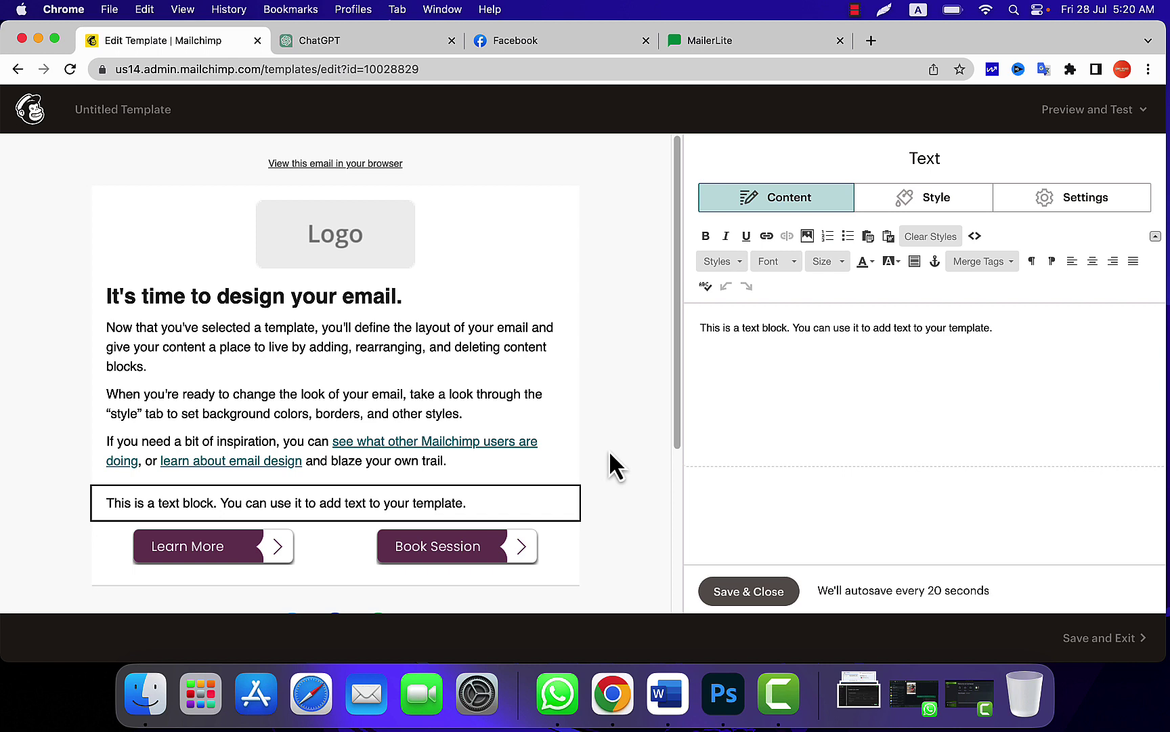
Step: Set the text block to 2 equal-width columns and return to its content
{"action": "left_click", "coordinate": [1065, 206]}
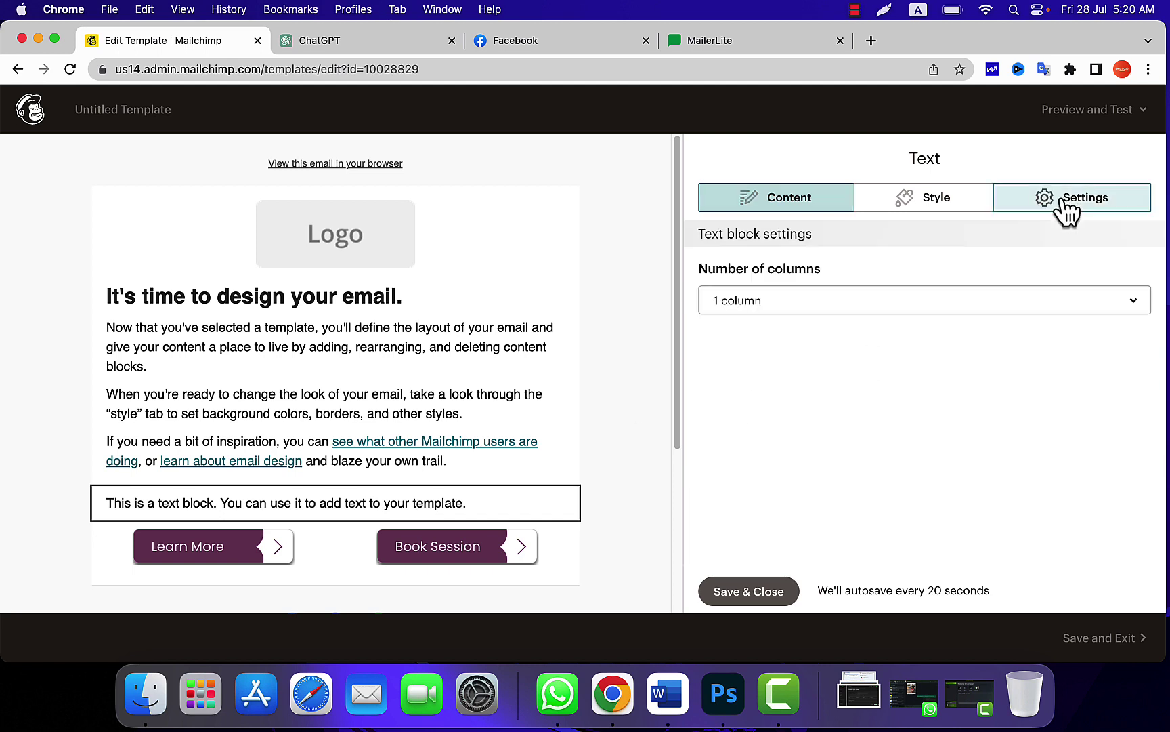
{"action": "left_click", "coordinate": [836, 308]}
{"action": "left_click", "coordinate": [798, 392]}
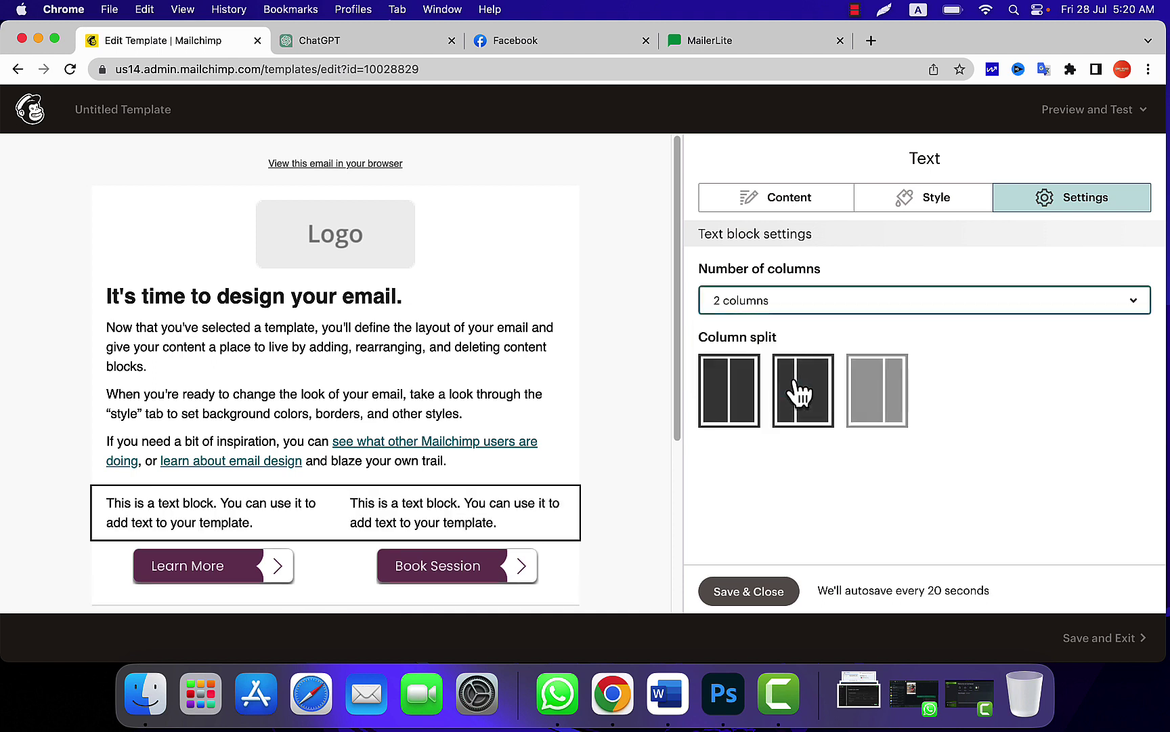
{"action": "left_click", "coordinate": [738, 406]}
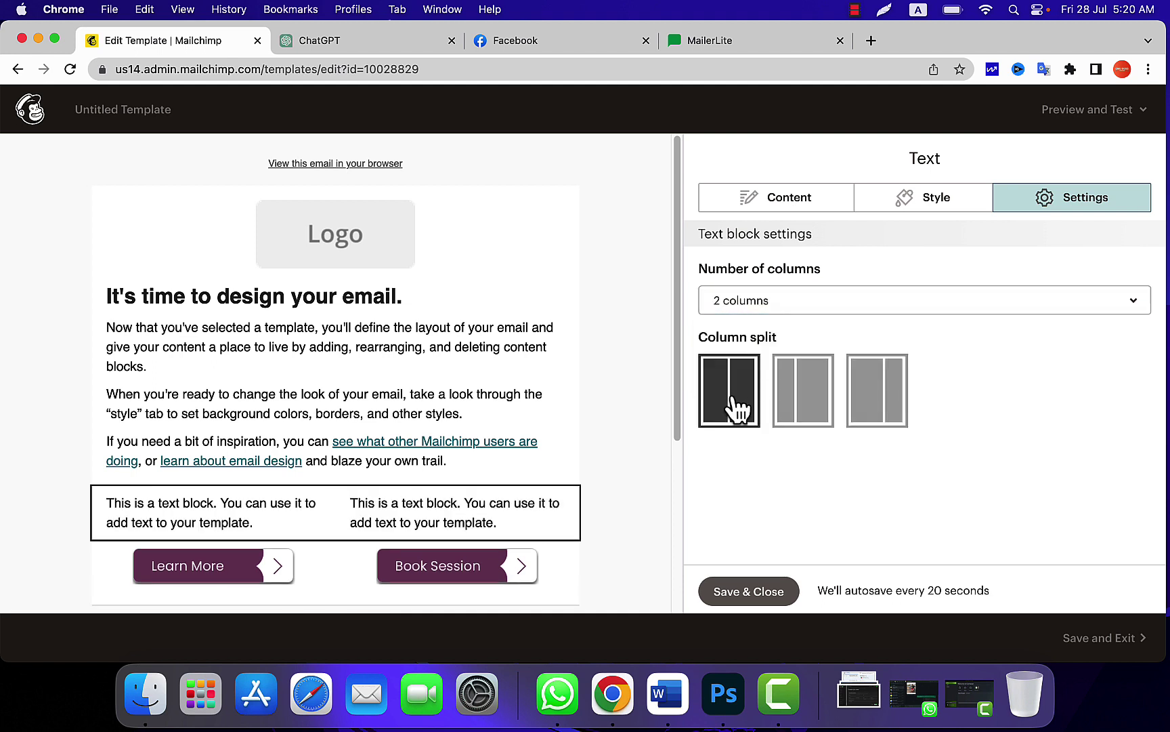
{"action": "left_click", "coordinate": [783, 207]}
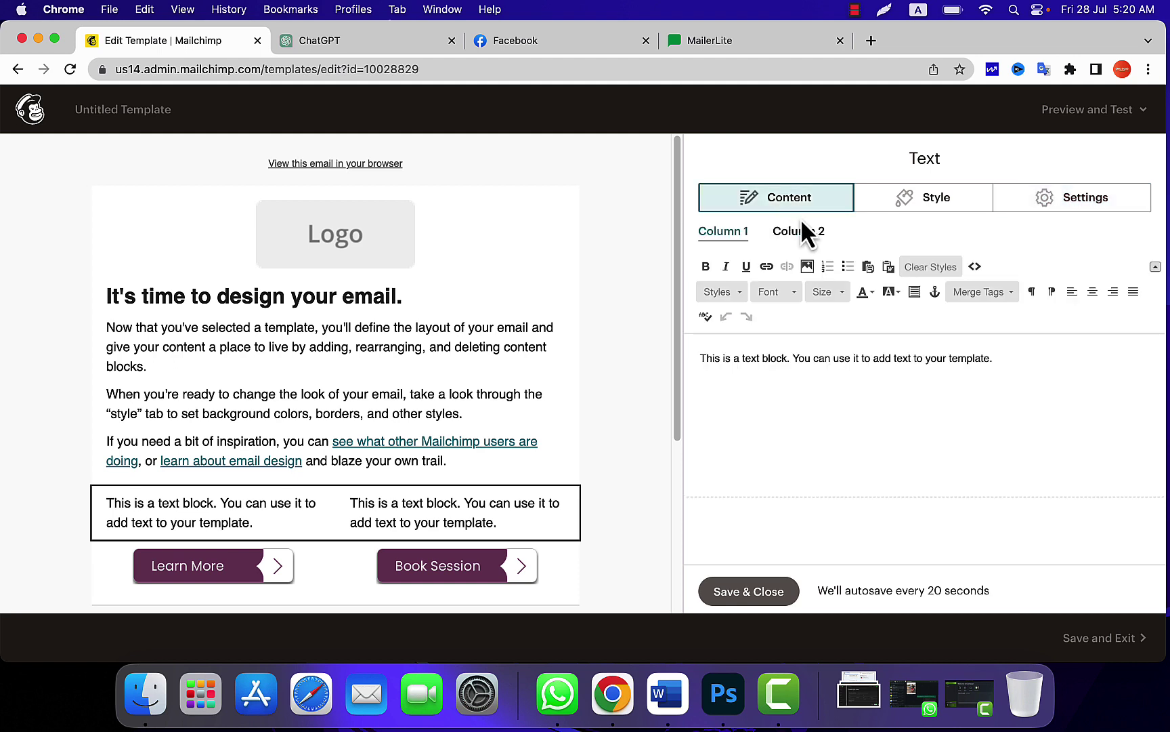
{"action": "left_click", "coordinate": [801, 232]}
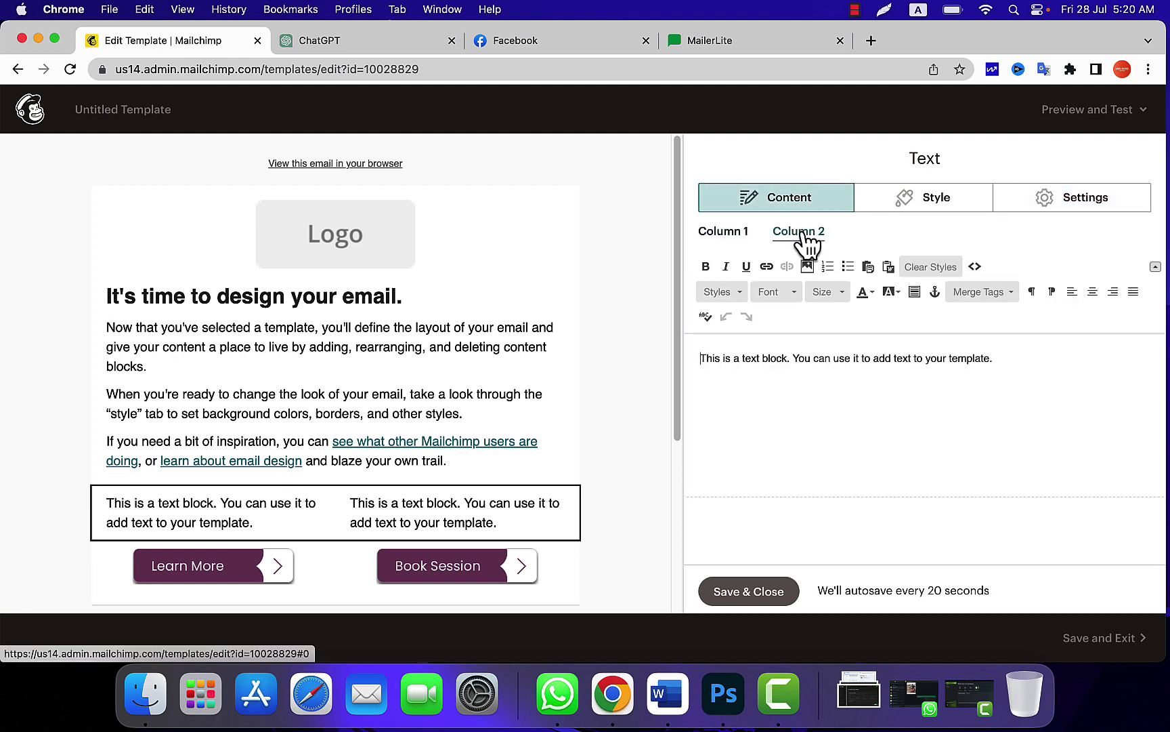
Step: Select Column 1's placeholder text and upload Learn-more.png to the Content Studio
{"action": "left_click", "coordinate": [741, 236]}
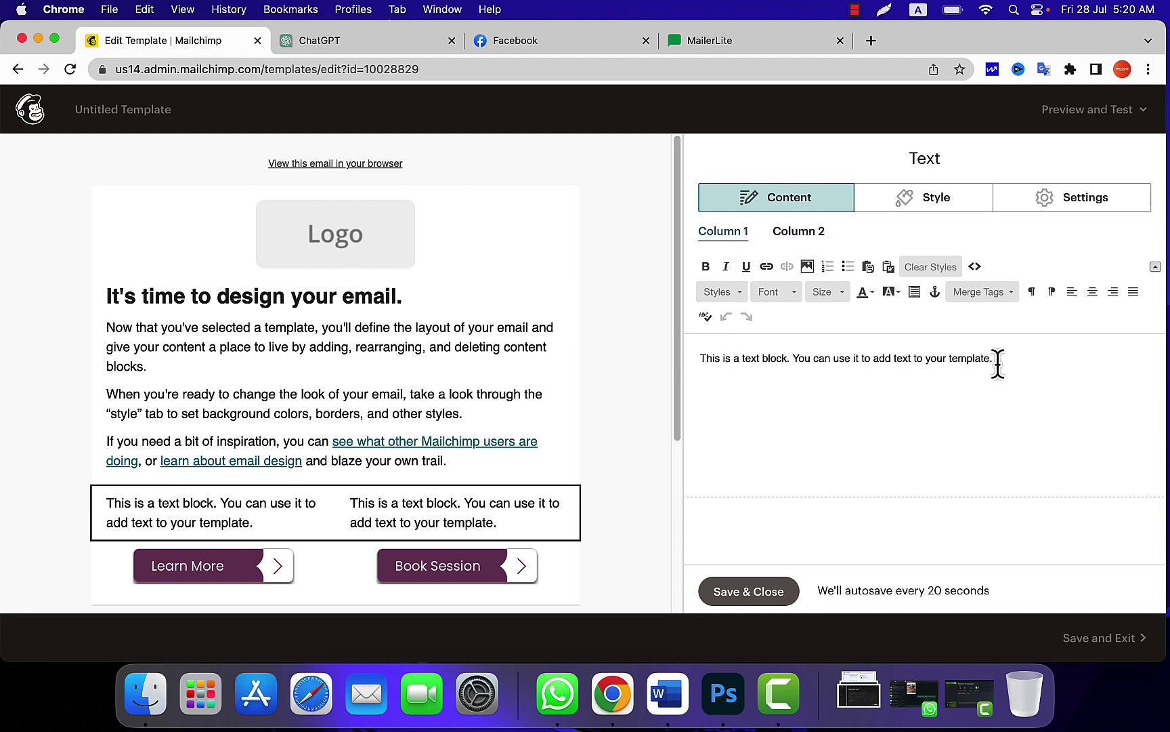
{"action": "left_click_drag", "start_coordinate": [997, 364], "coordinate": [705, 360]}
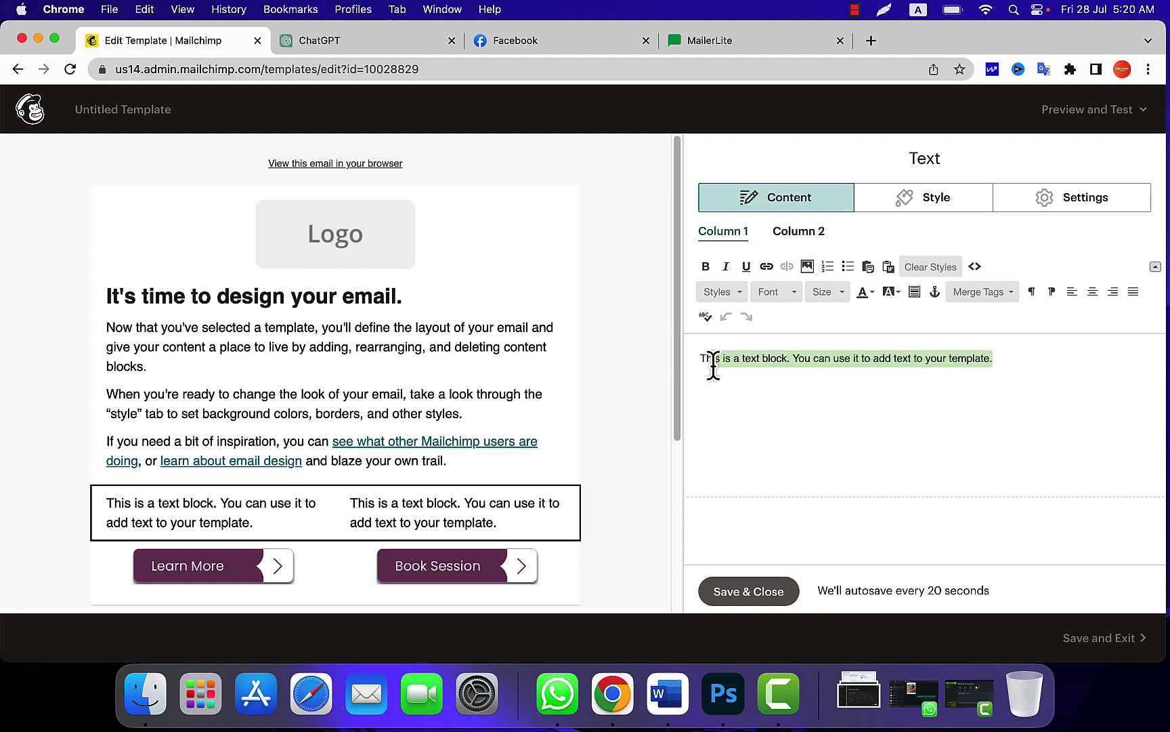
{"action": "left_click", "coordinate": [806, 267]}
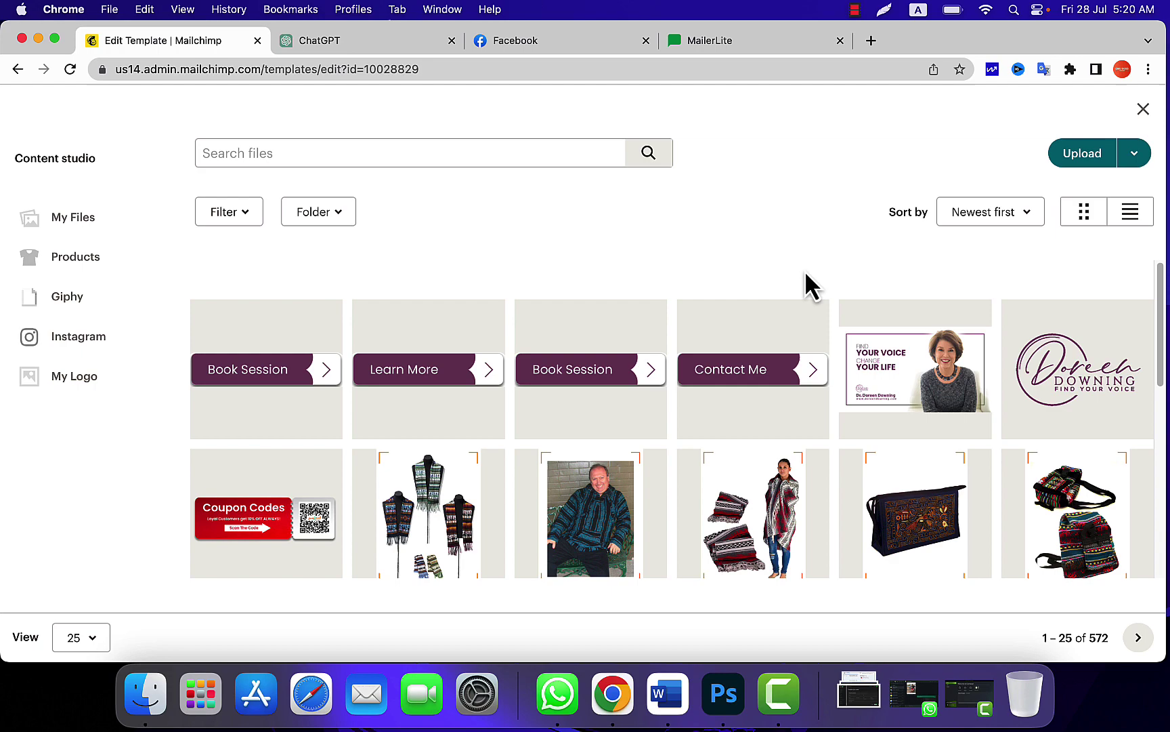
{"action": "left_click", "coordinate": [1071, 163]}
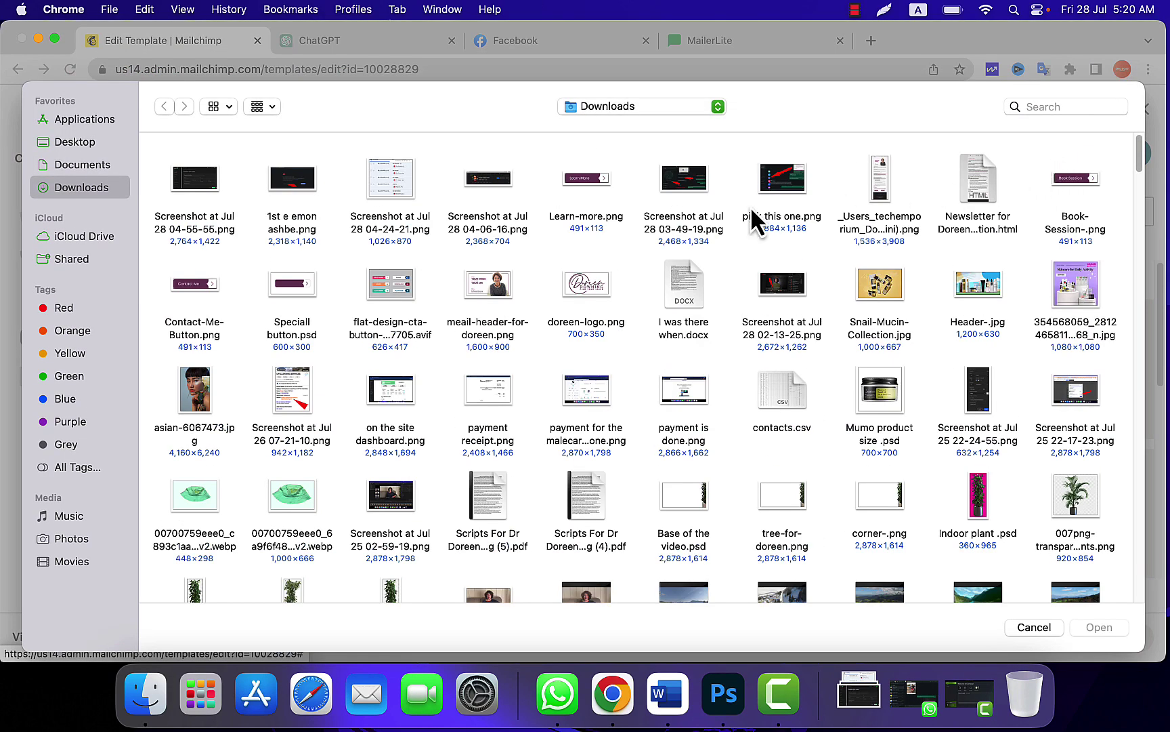
{"action": "left_click", "coordinate": [581, 196]}
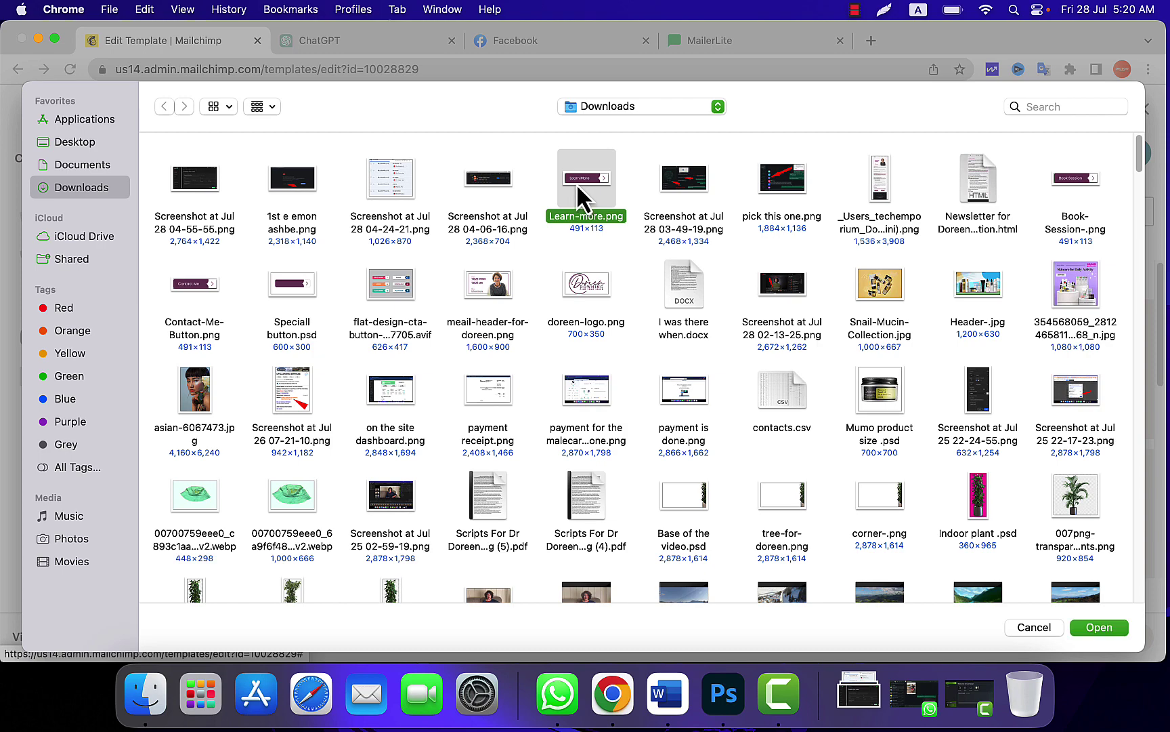
{"action": "left_click", "coordinate": [1101, 627]}
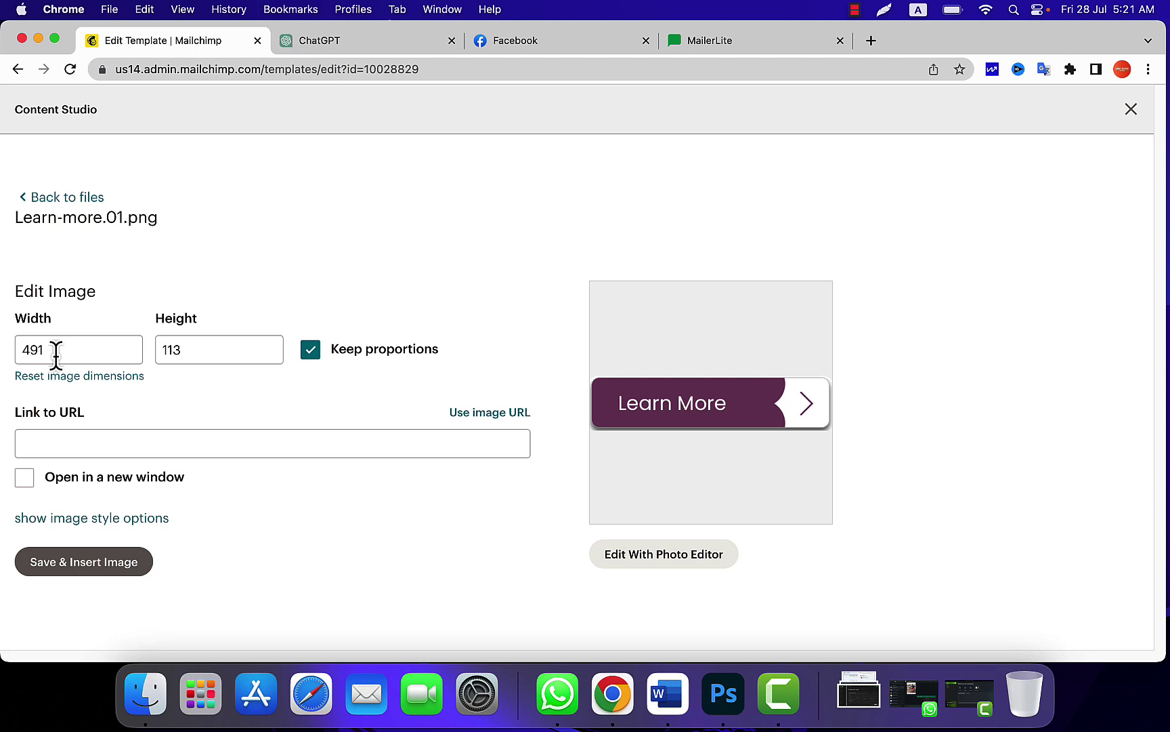
{"action": "left_click_drag", "start_coordinate": [55, 353], "coordinate": [13, 352]}
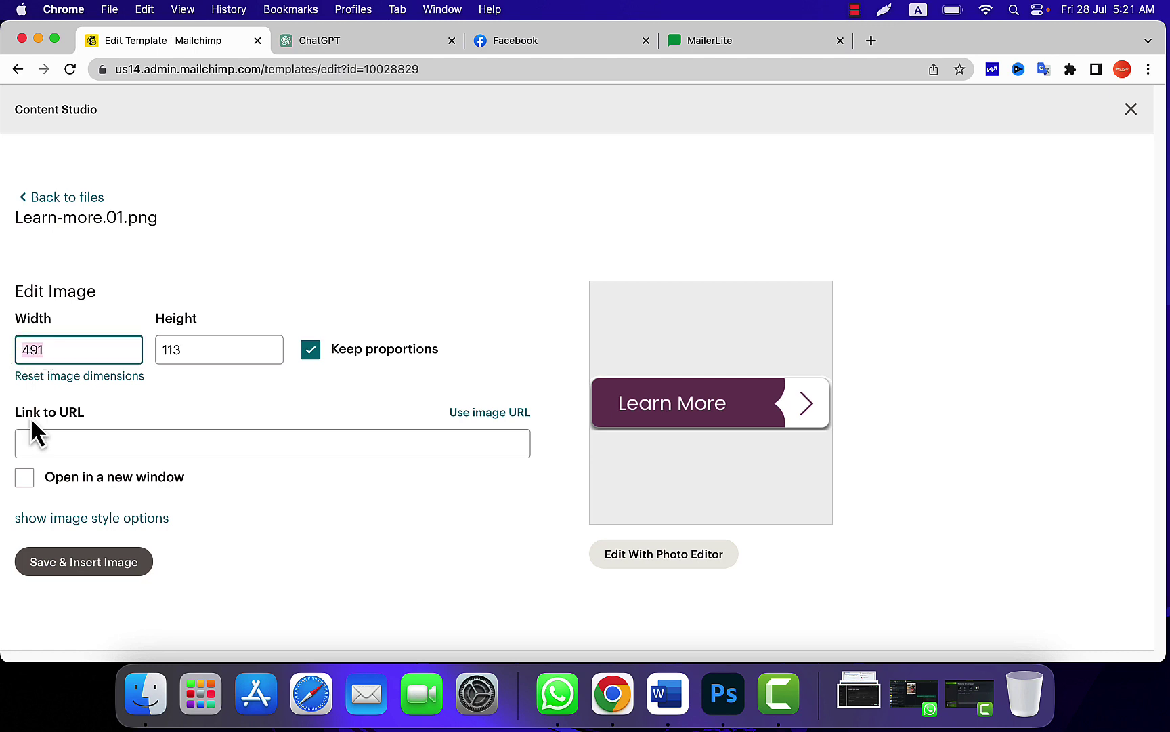
{"action": "type", "text": "200"}
{"action": "left_click", "coordinate": [222, 447]}
{"action": "type", "text": "http"}
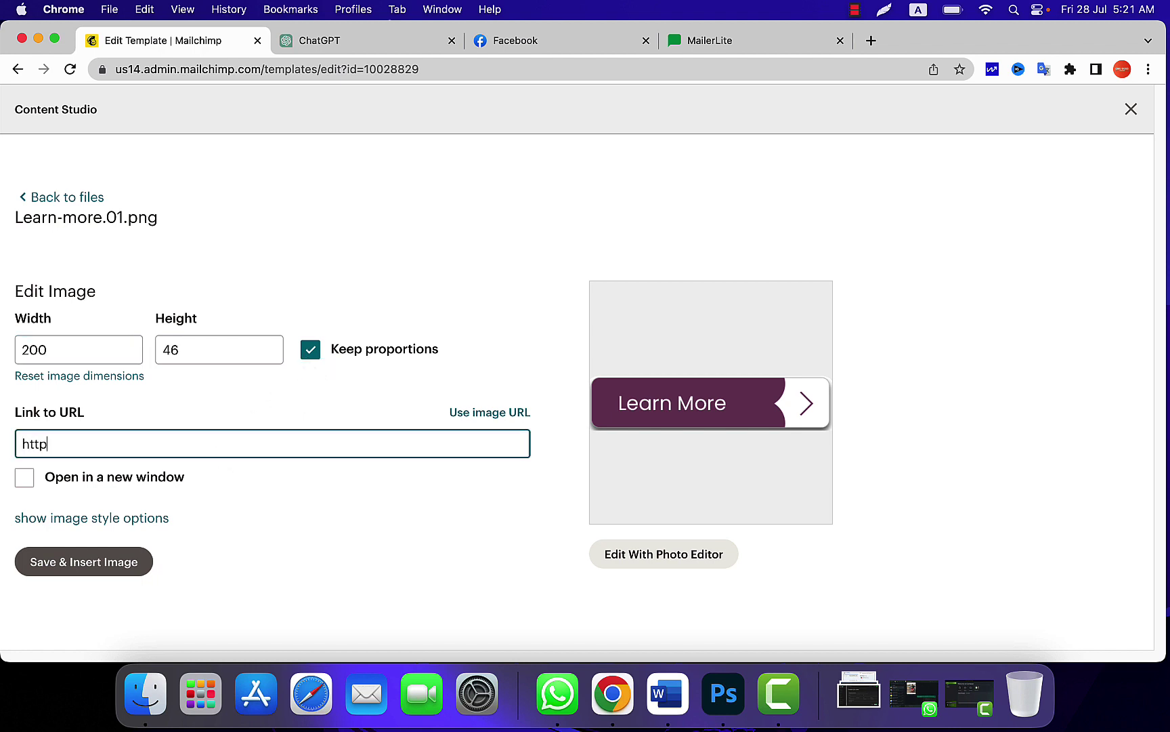
{"action": "type", "text": "s;/"}
{"action": "key", "text": "BackSpace"}
{"action": "key", "text": "BackSpace"}
{"action": "type", "text": "://google.com"}
{"action": "left_click", "coordinate": [95, 574]}
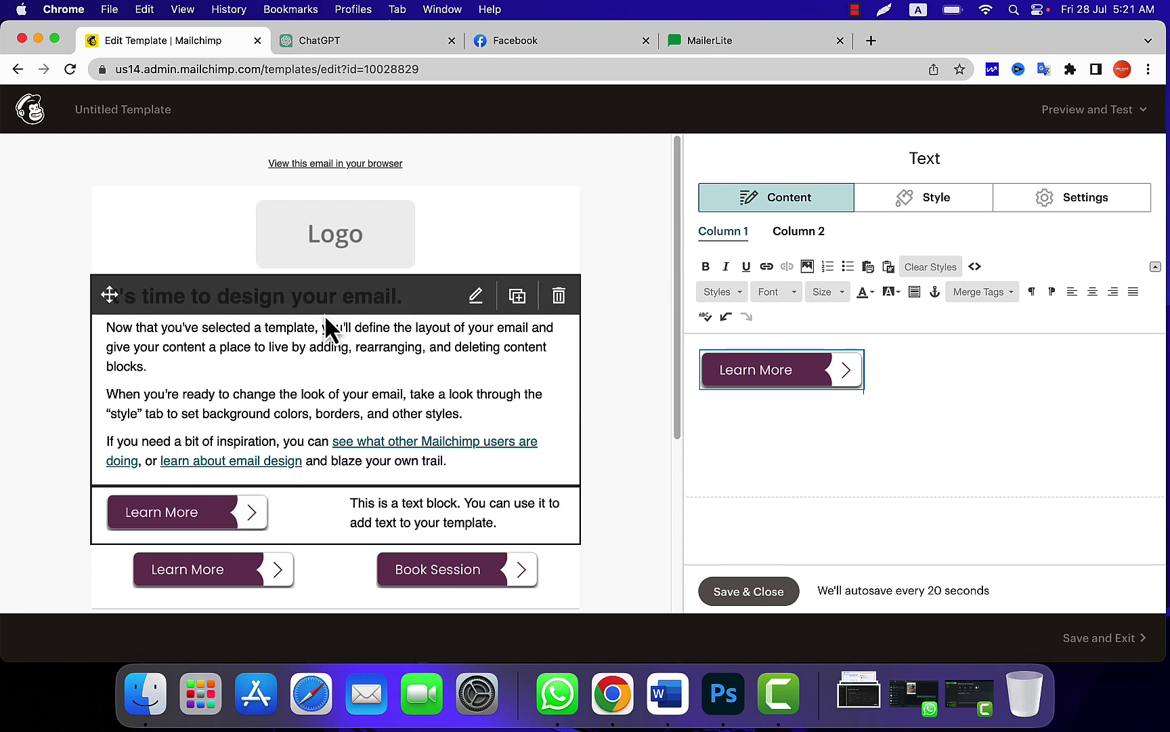
{"action": "left_click", "coordinate": [1094, 296]}
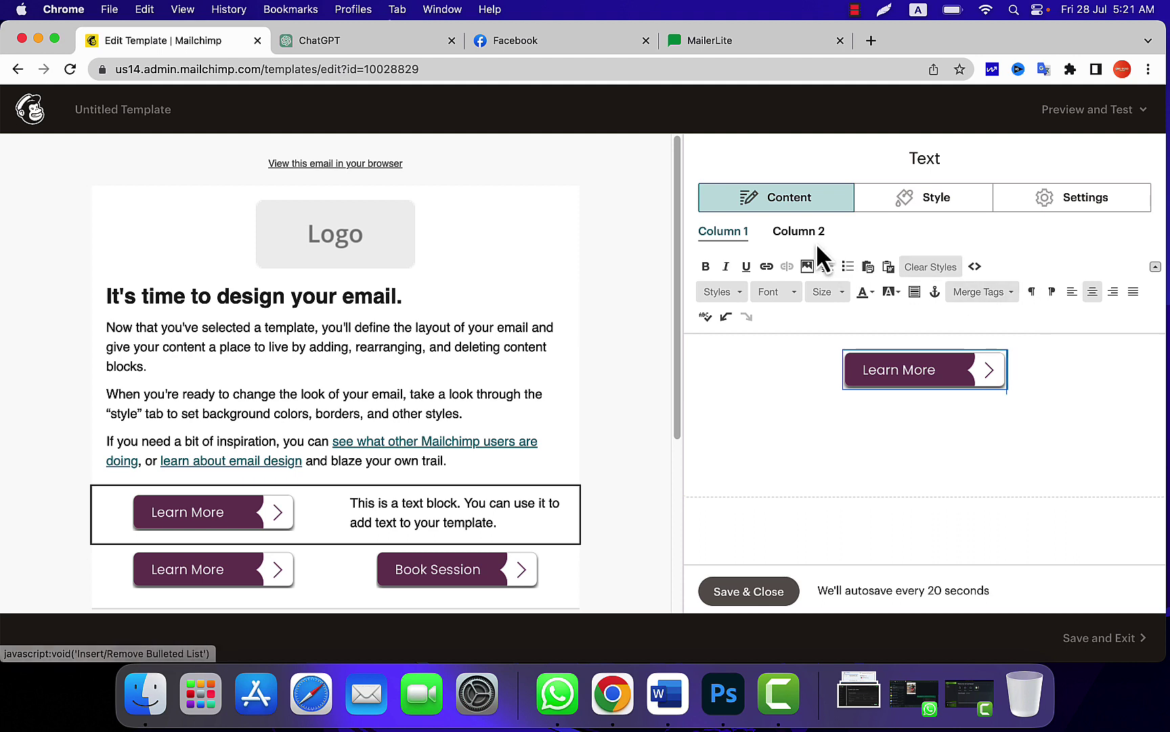
{"action": "left_click", "coordinate": [798, 233]}
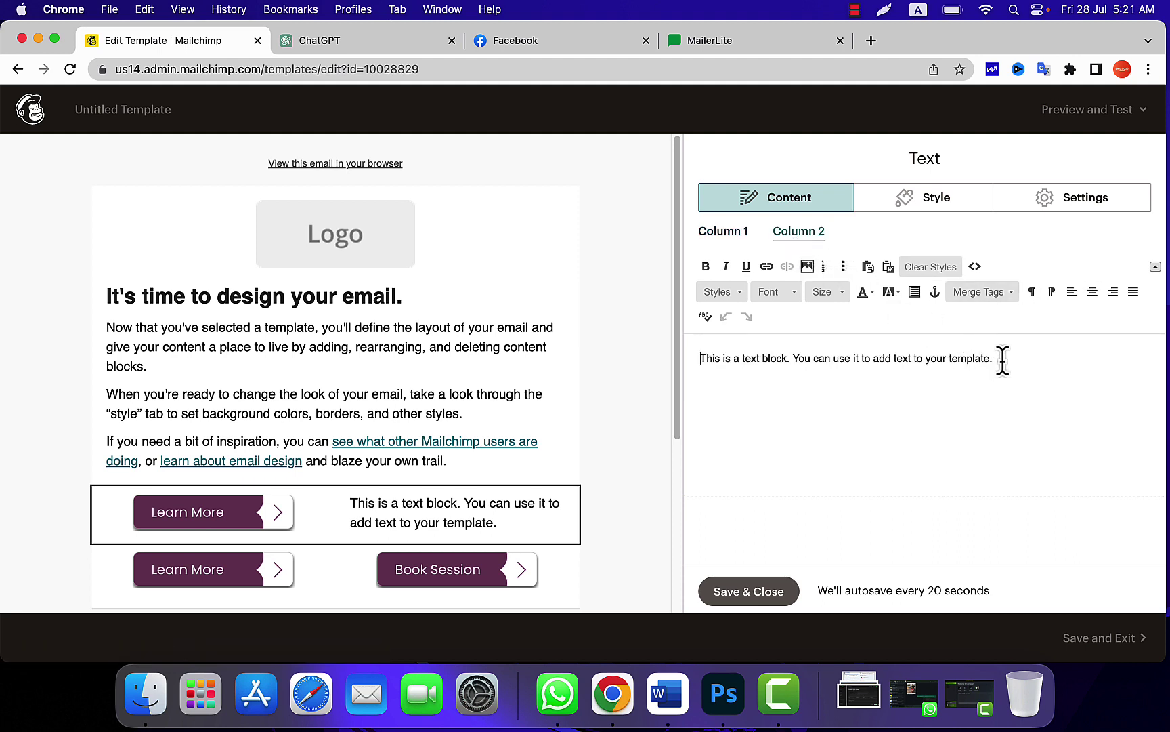
{"action": "left_click_drag", "start_coordinate": [1003, 359], "coordinate": [672, 360]}
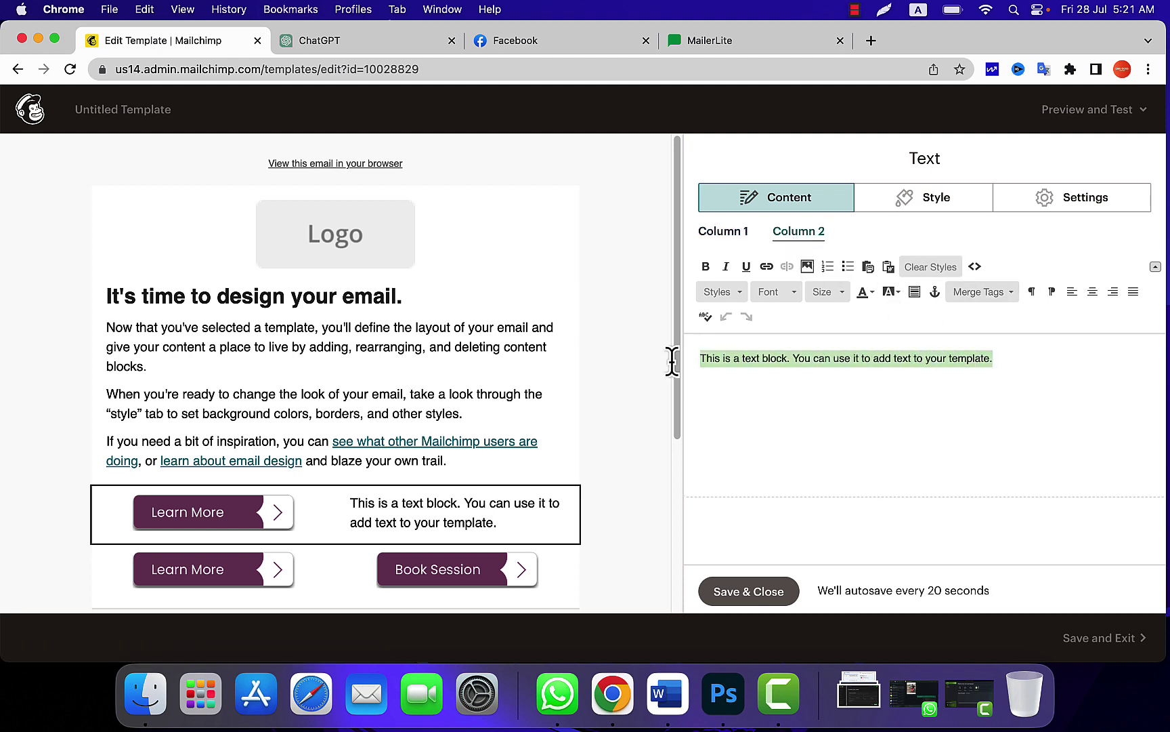
{"action": "left_click", "coordinate": [806, 268]}
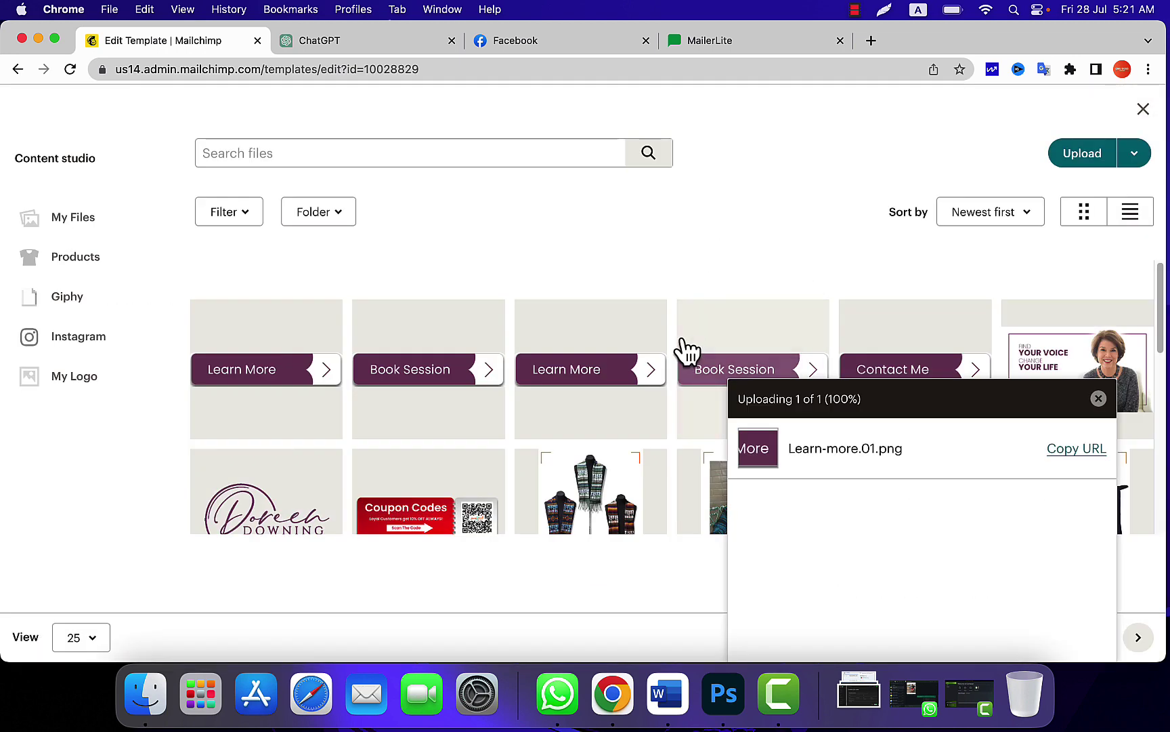
{"action": "left_click", "coordinate": [433, 382]}
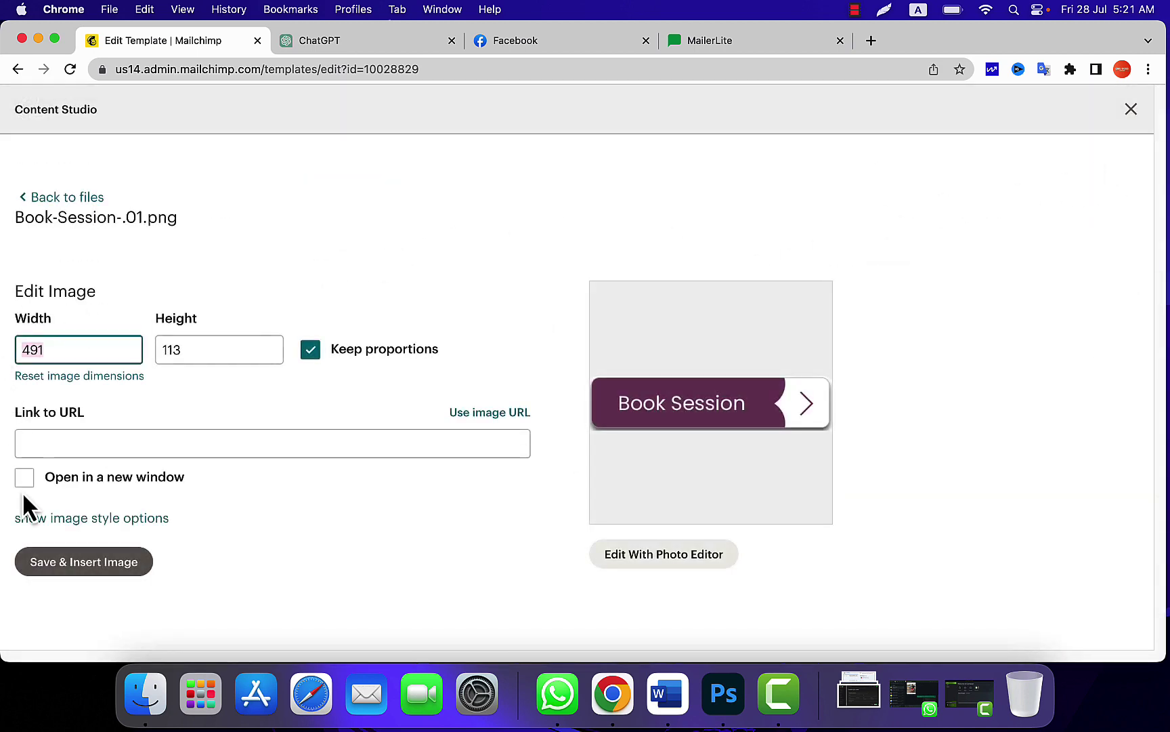
{"action": "type", "text": "200"}
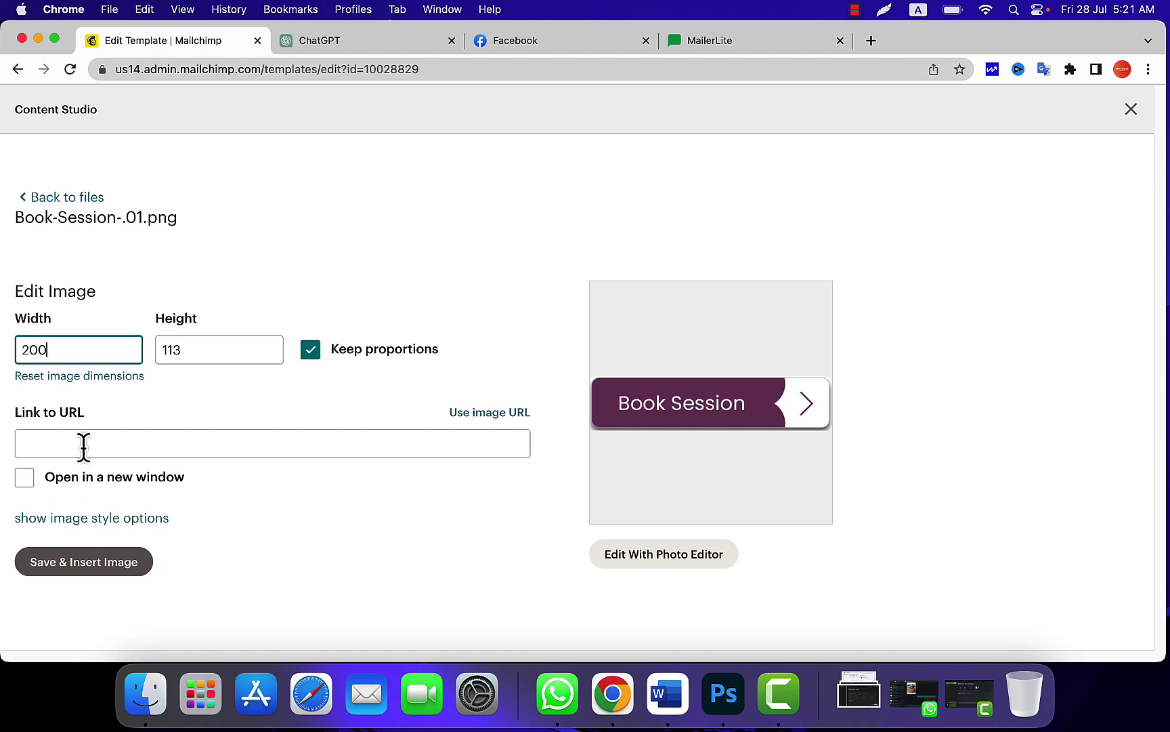
{"action": "left_click", "coordinate": [85, 444]}
{"action": "type", "text": "htt"}
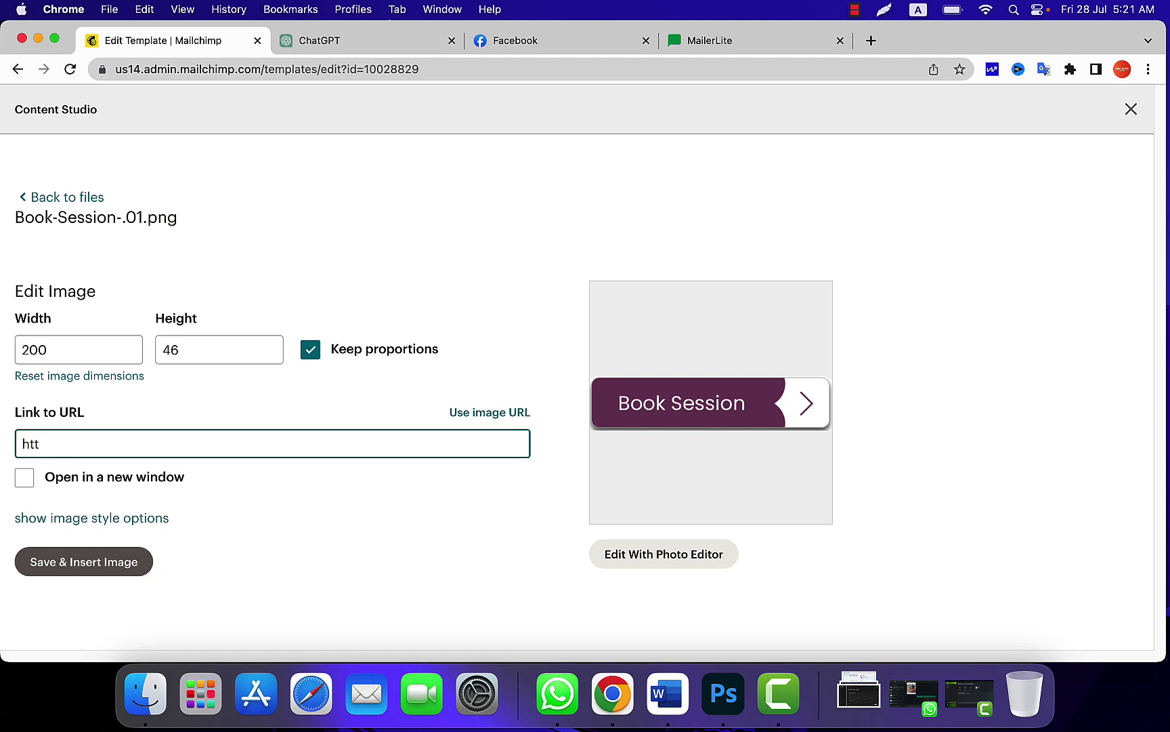
{"action": "type", "text": "ps://pagiest.com"}
{"action": "left_click", "coordinate": [71, 573]}
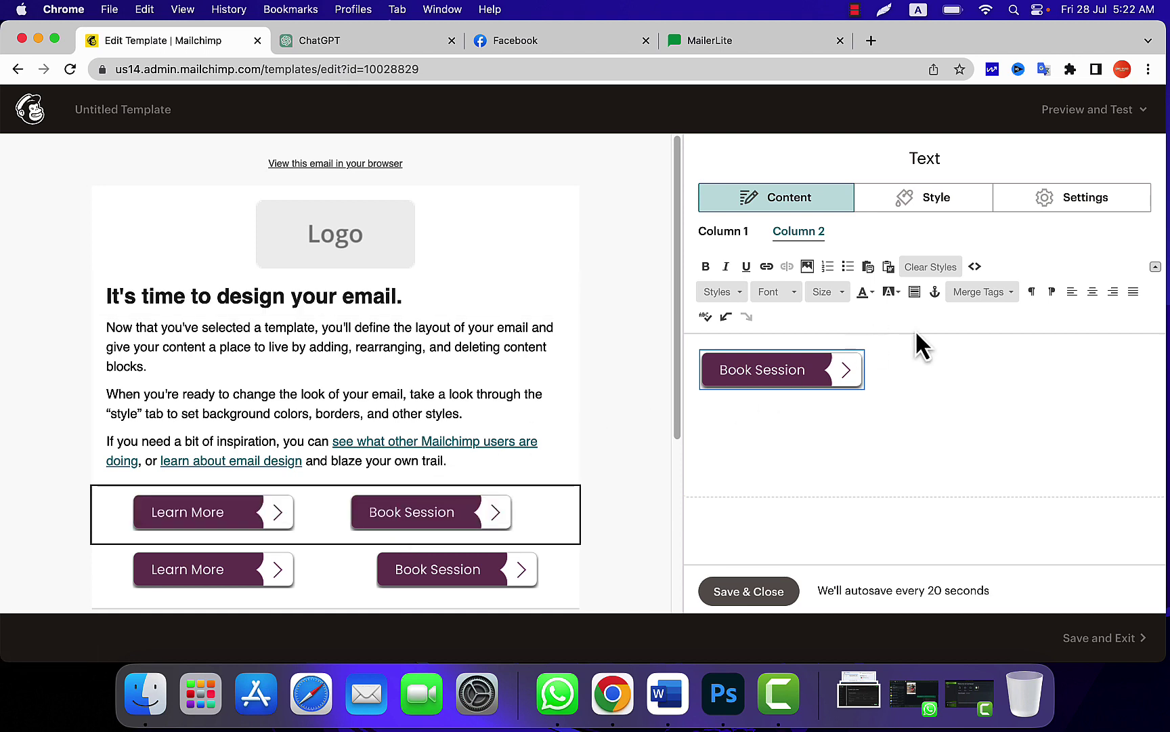
Step: Centre the Book Session image, delete the old duplicate button row, and save the block
{"action": "left_click", "coordinate": [1090, 292]}
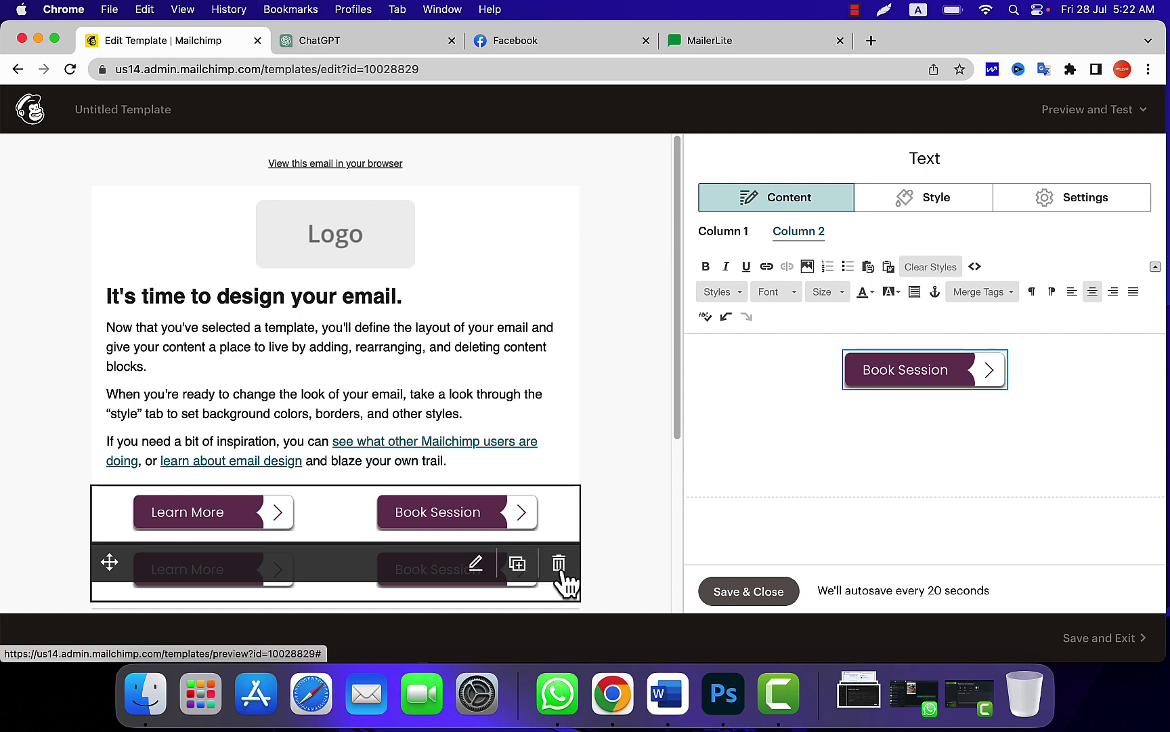
{"action": "left_click", "coordinate": [559, 568]}
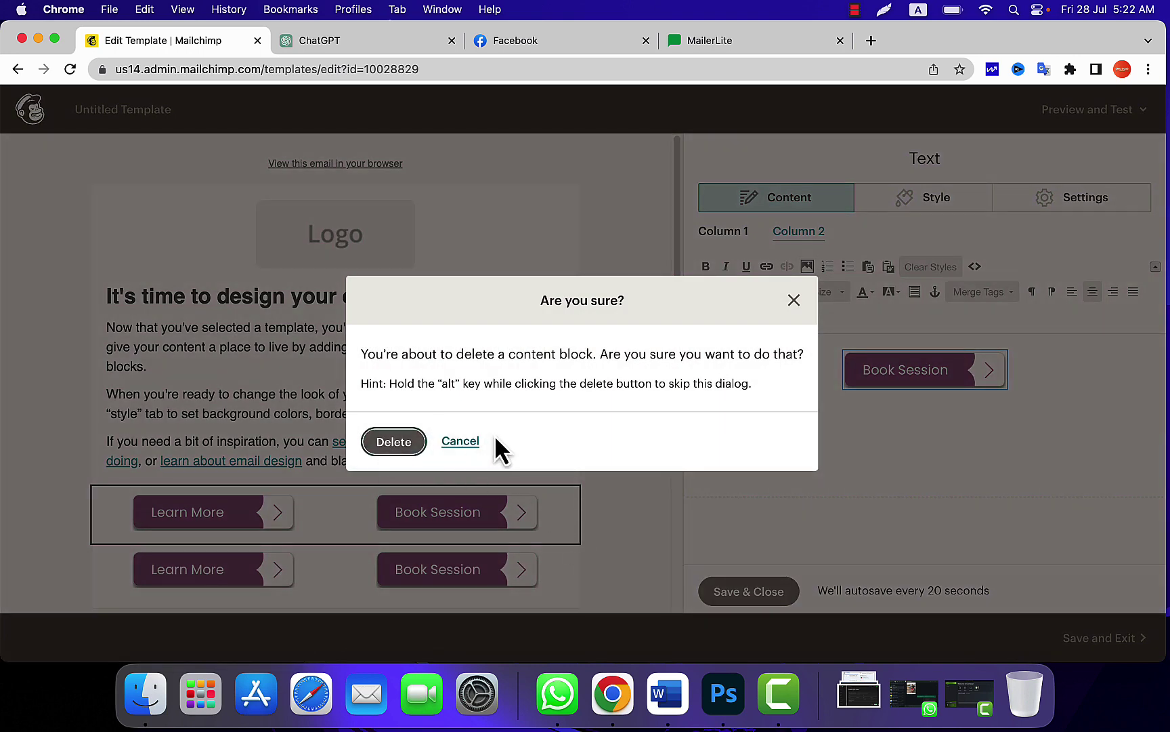
{"action": "left_click", "coordinate": [398, 446]}
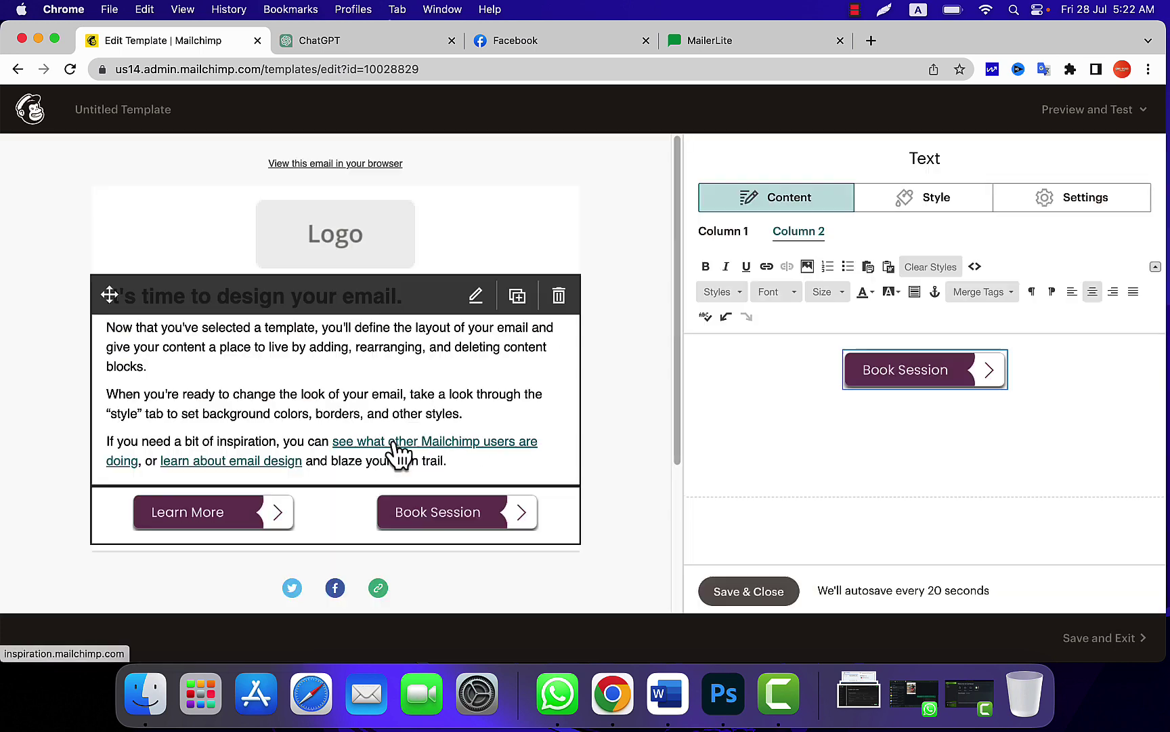
{"action": "left_click", "coordinate": [752, 597]}
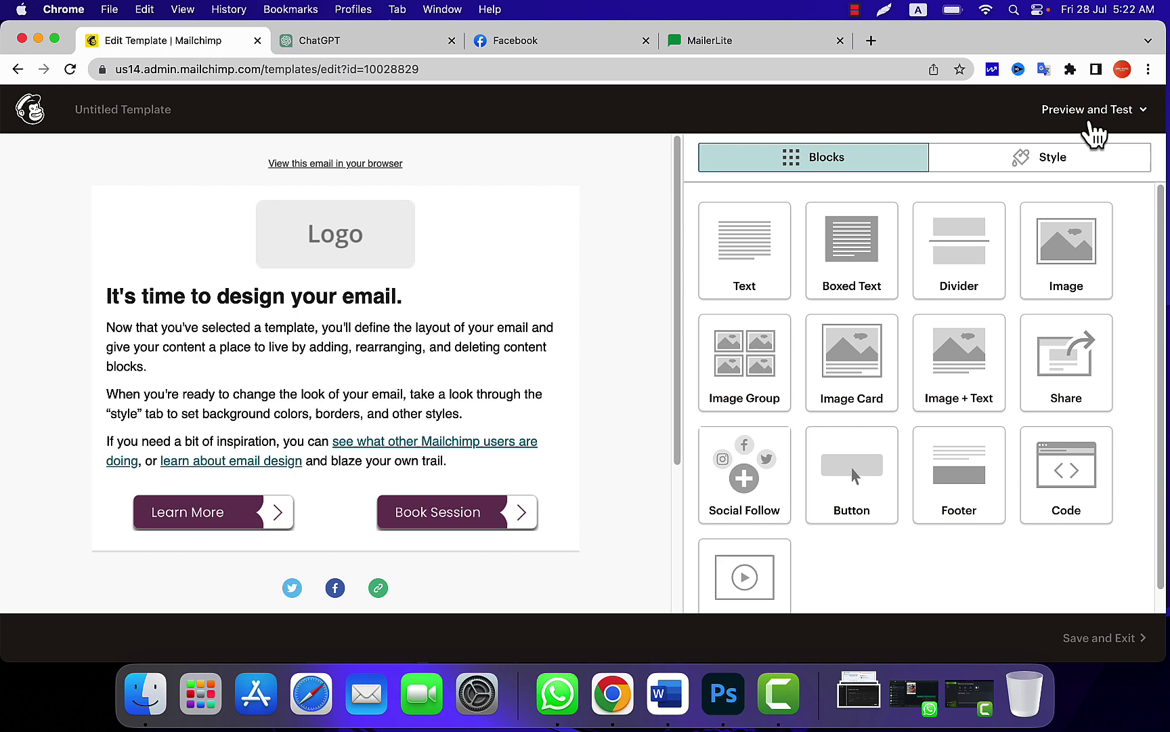
Step: Enter preview mode, check the Mobile view, then switch to the Desktop layout
{"action": "left_click", "coordinate": [1090, 111]}
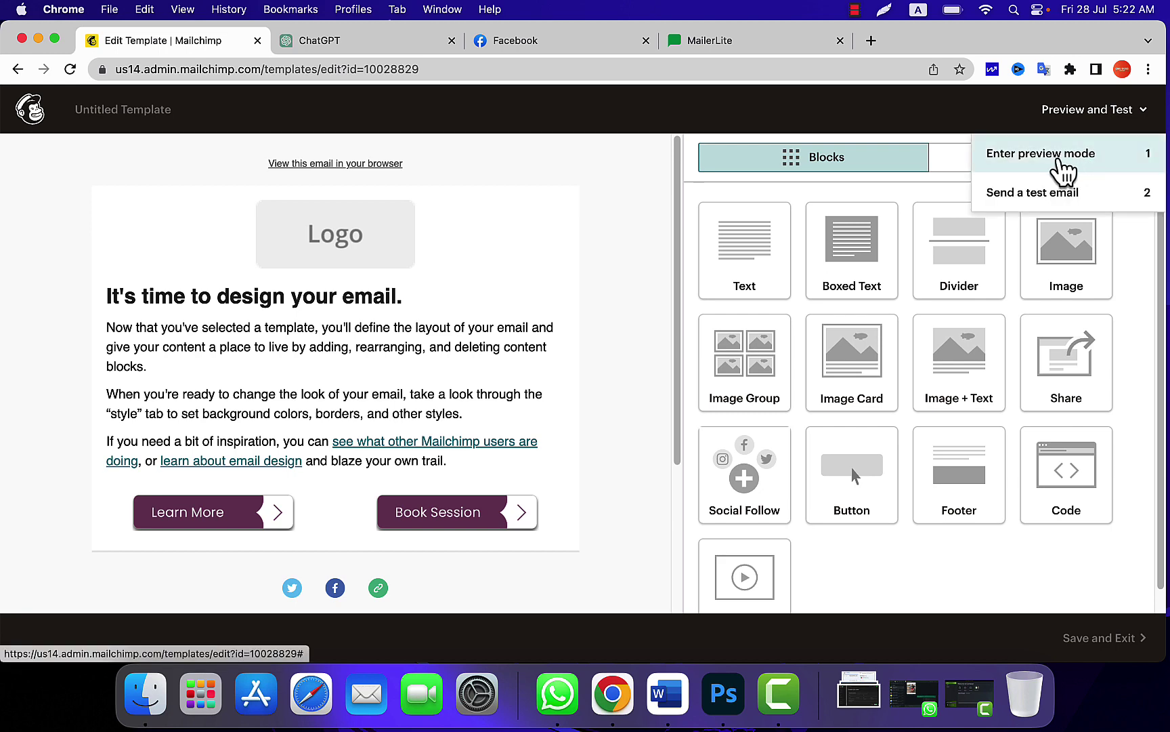
{"action": "left_click", "coordinate": [1064, 159]}
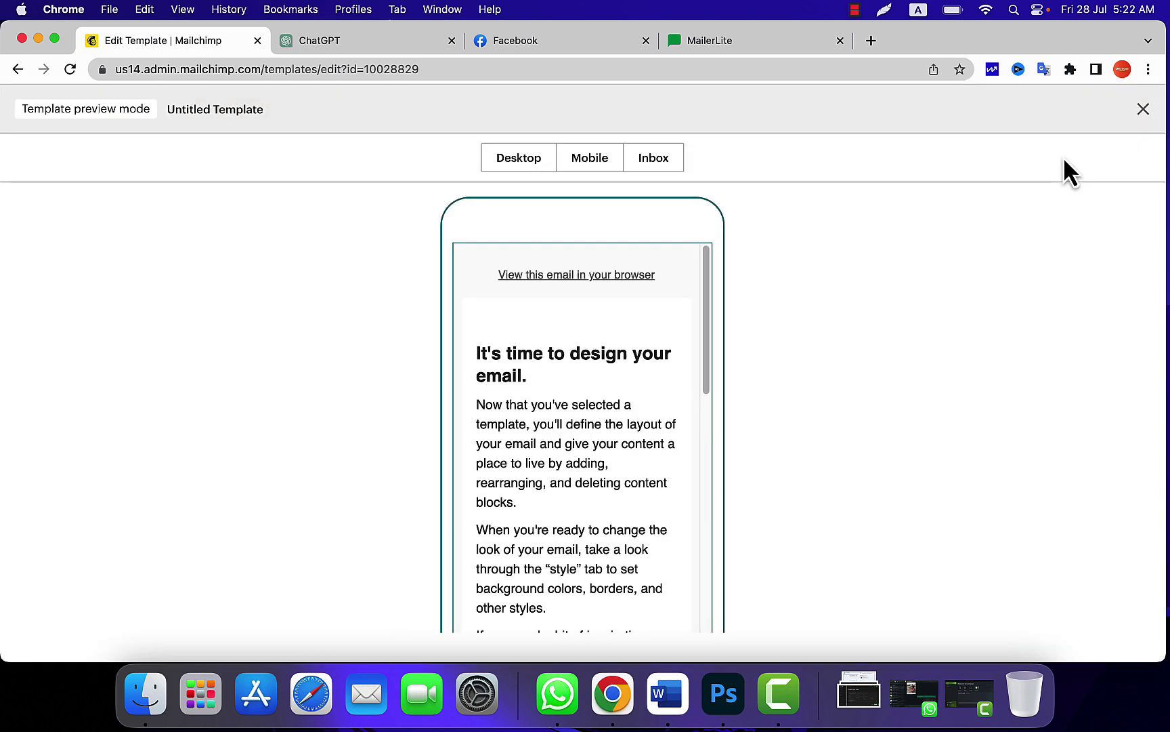
{"action": "scroll", "coordinate": [596, 359], "scroll_direction": "down", "scroll_amount": 10}
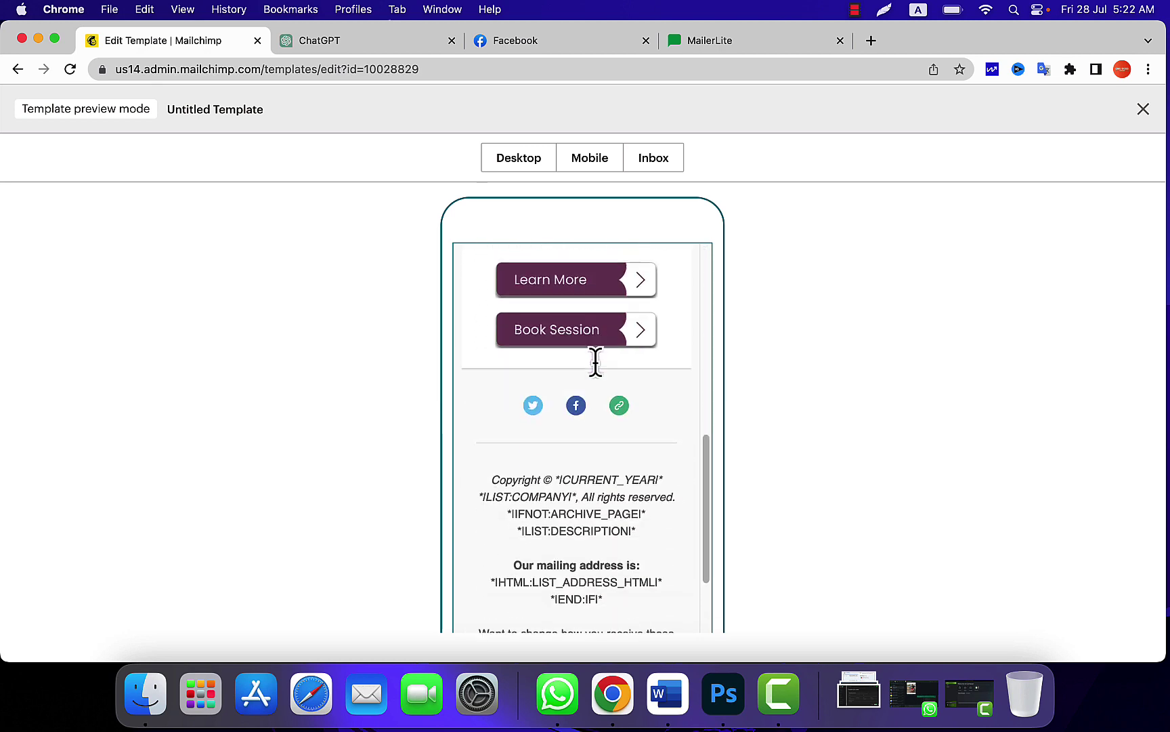
{"action": "scroll", "coordinate": [600, 365], "scroll_direction": "up", "scroll_amount": 1}
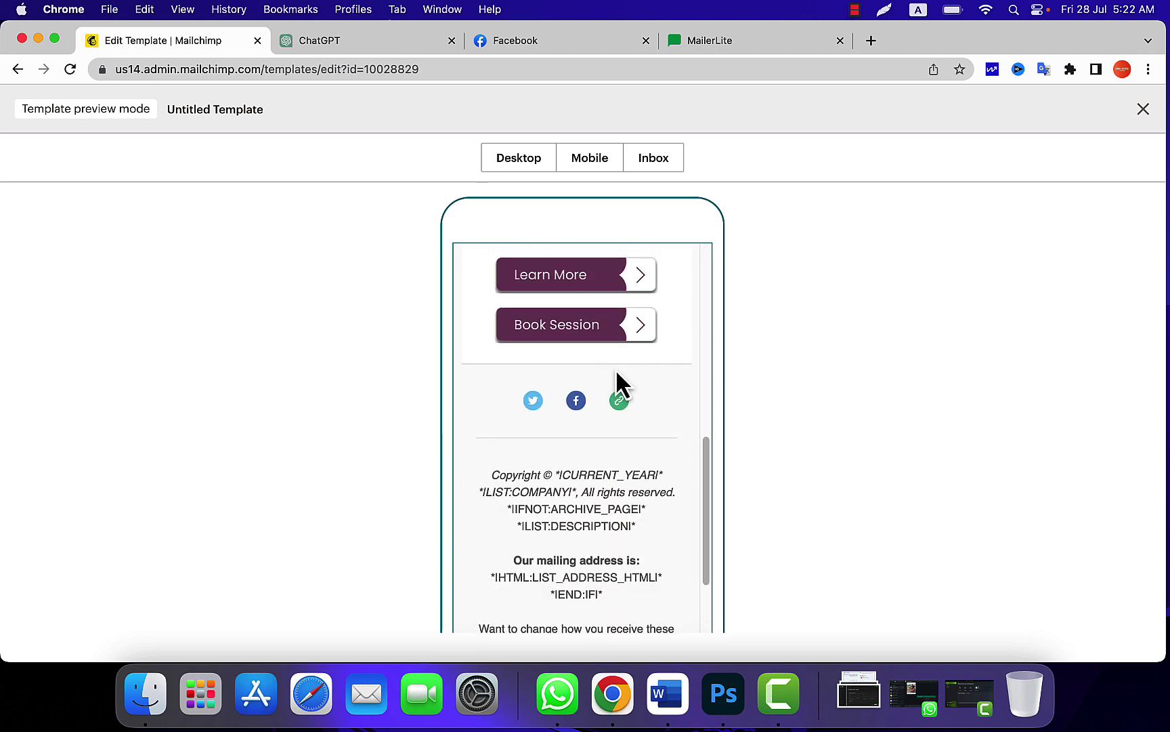
{"action": "left_click", "coordinate": [525, 166]}
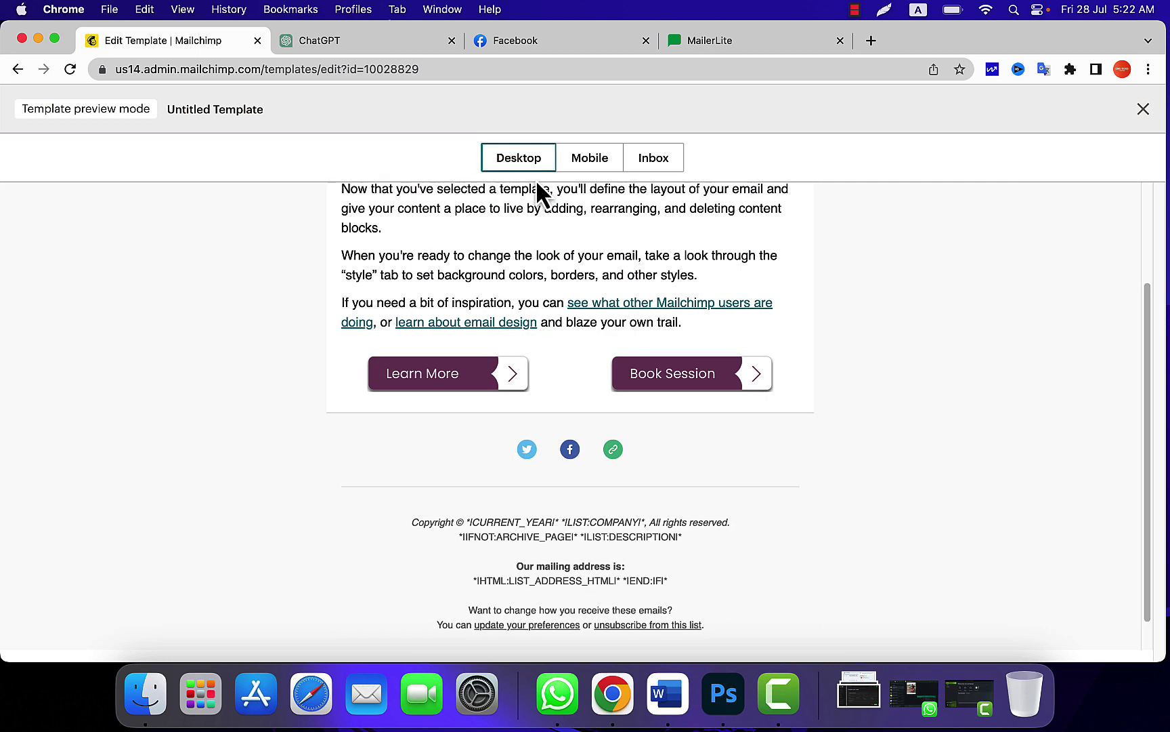